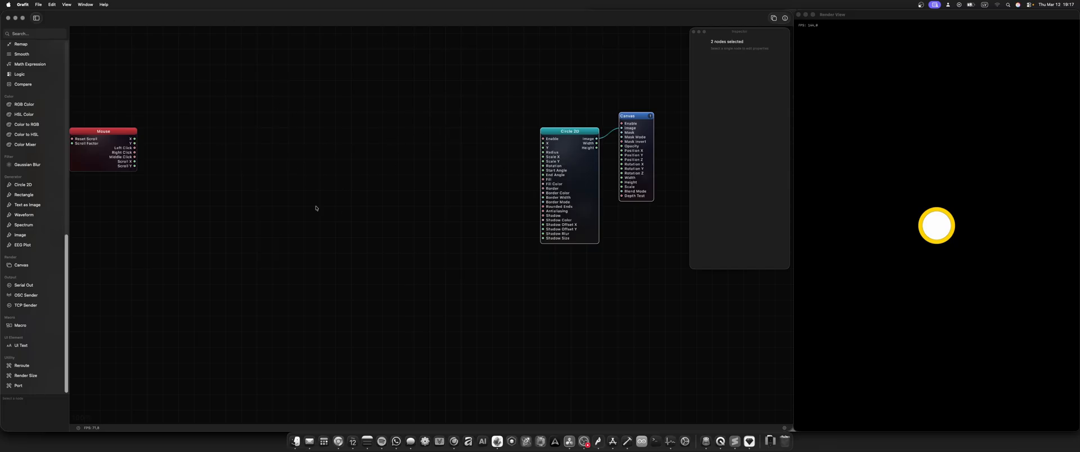
Step: Connect the Mouse node's Scroll Y output directly to the Circle 2D node's Radius input and try it by scrolling
left_click(374, 190)
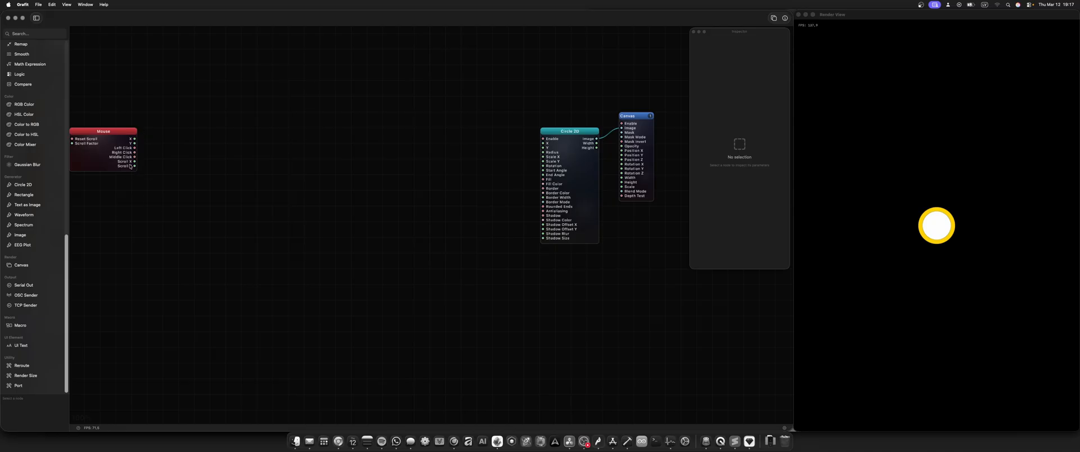
left_click_drag(134, 166, 542, 152)
scroll(922, 240, "down", 5)
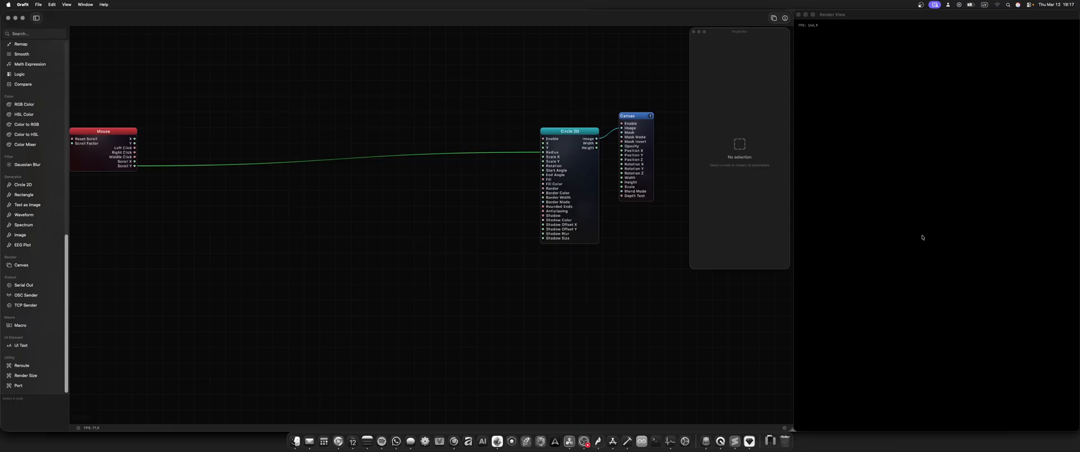
scroll(922, 237, "up", 3)
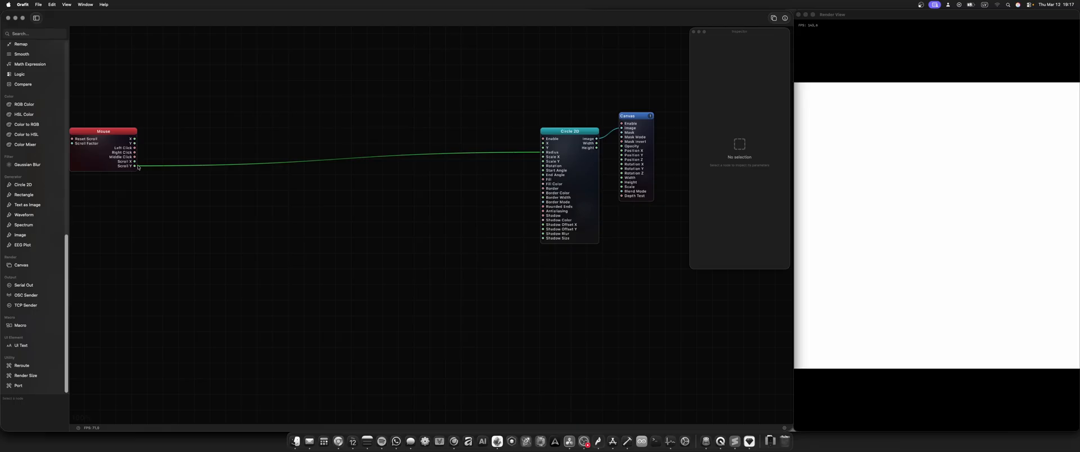
Step: Check the Mouse node's Scroll Y output value and examine the node's input parameters
mouse_move(135, 168)
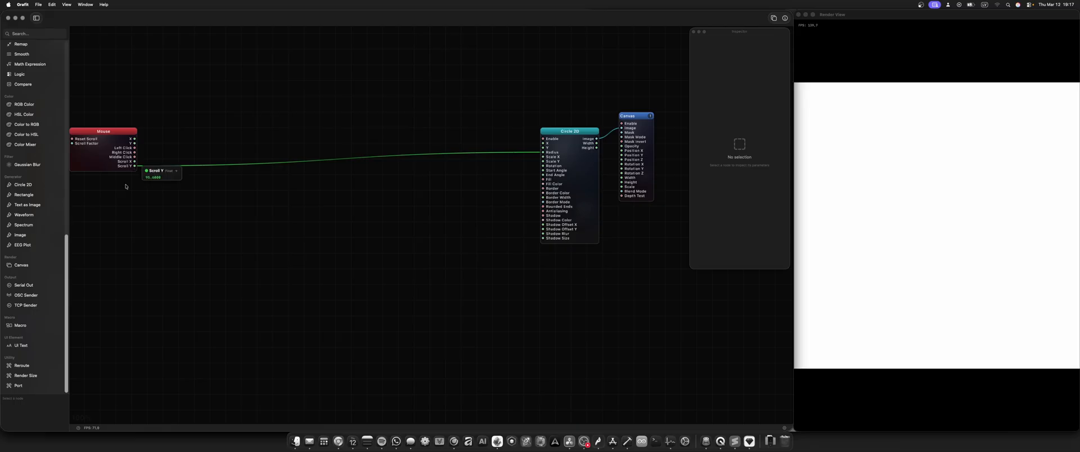
left_click(79, 159)
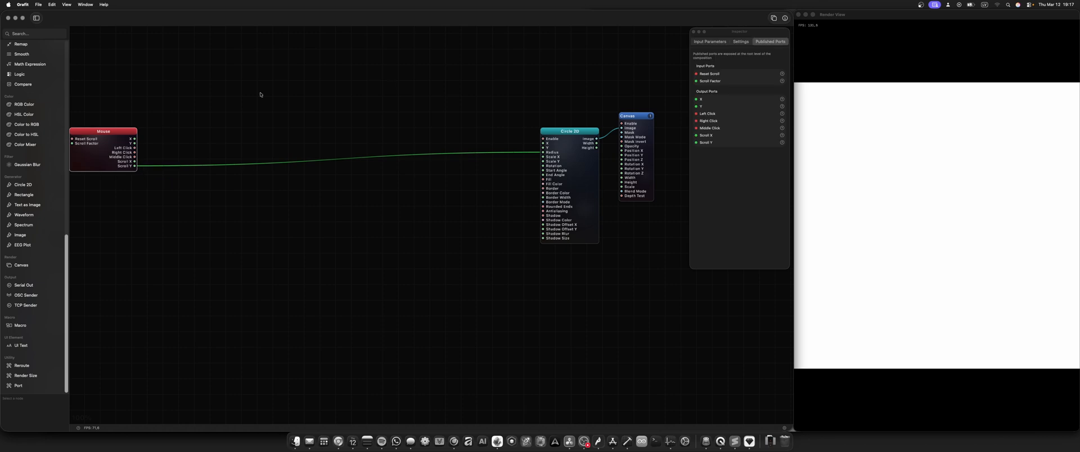
left_click(726, 42)
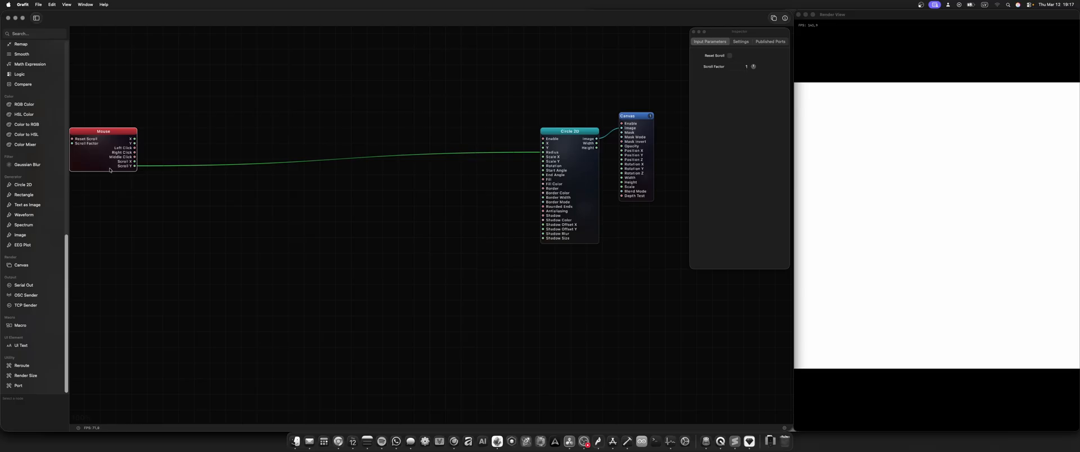
Step: Add a Constant node and a Math node between the Mouse and Circle 2D nodes
scroll(32, 97, "up", 10)
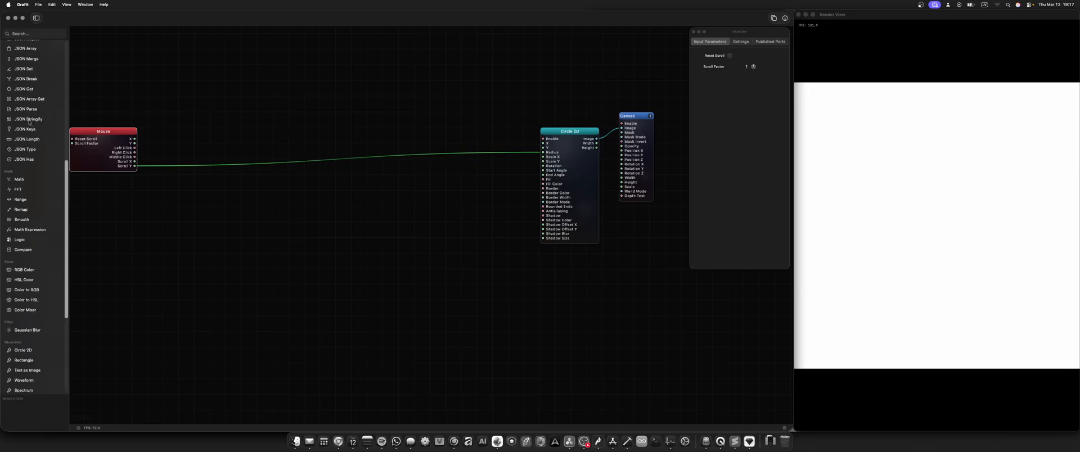
left_click_drag(25, 78, 197, 180)
scroll(51, 304, "down", 7)
left_click_drag(24, 256, 237, 171)
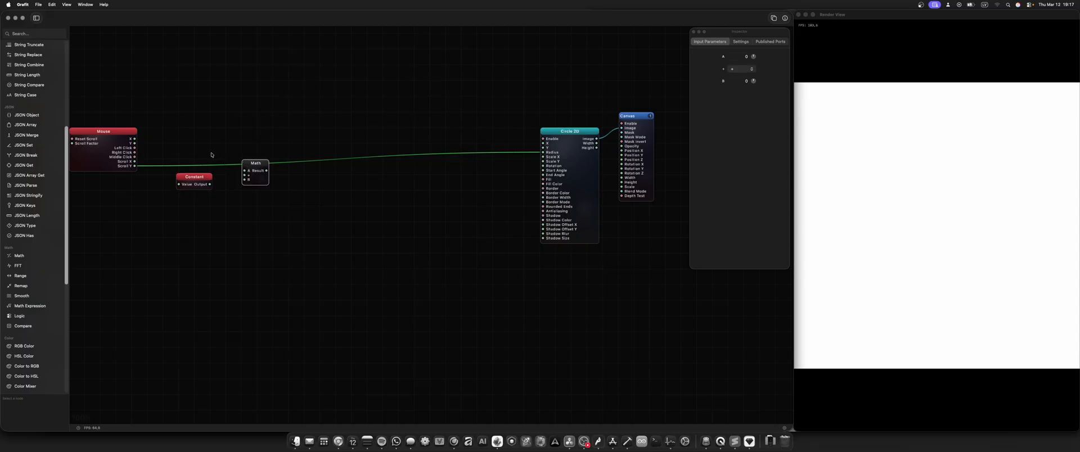
Step: Reroute the Mouse node's Scroll Y from the Circle 2D Radius to the Math node's A input, and connect the Constant output to B
left_click_drag(135, 161, 245, 170)
left_click_drag(543, 153, 456, 137)
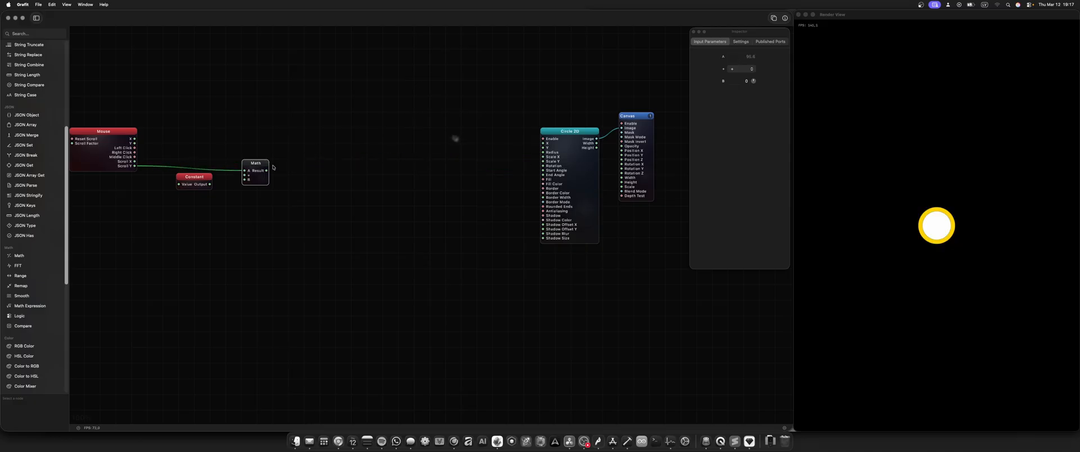
left_click_drag(261, 166, 250, 161)
left_click_drag(210, 184, 235, 161)
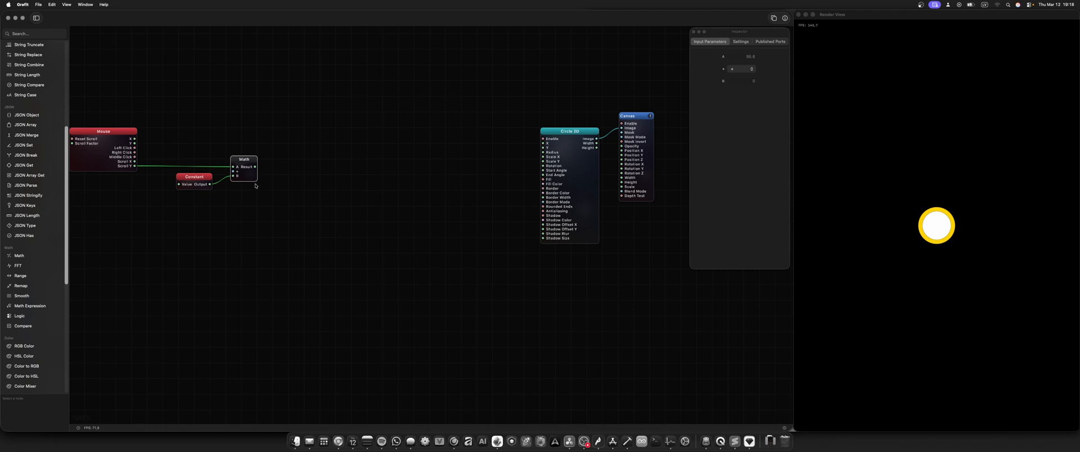
Step: Set the Math node to multiply by a Constant value of 0.01 and feed its Result into the Circle 2D Radius
left_click(739, 70)
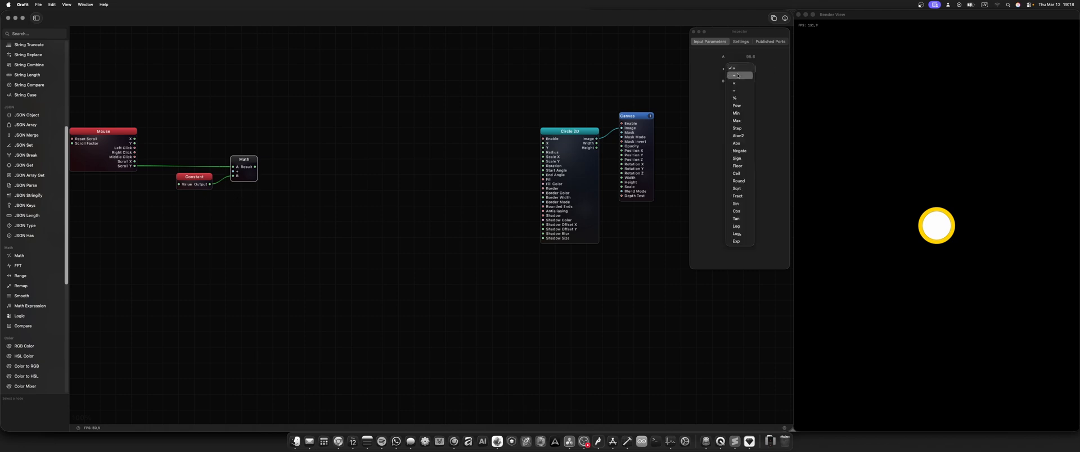
left_click(736, 79)
left_click(190, 183)
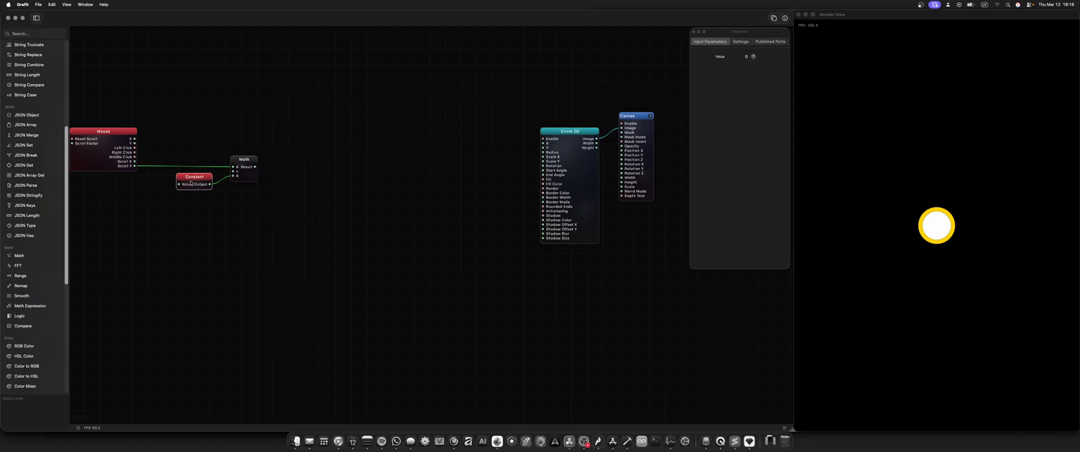
left_click_drag(255, 167, 542, 152)
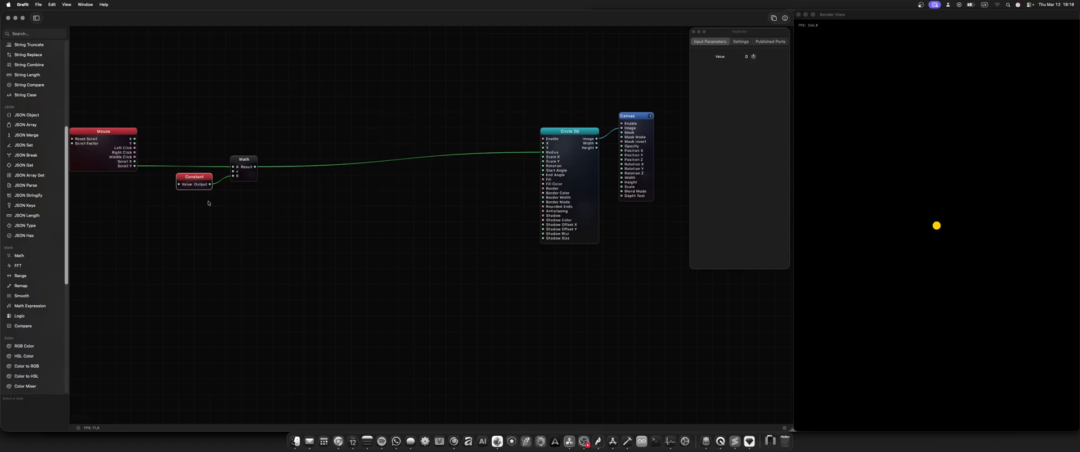
left_click(742, 56)
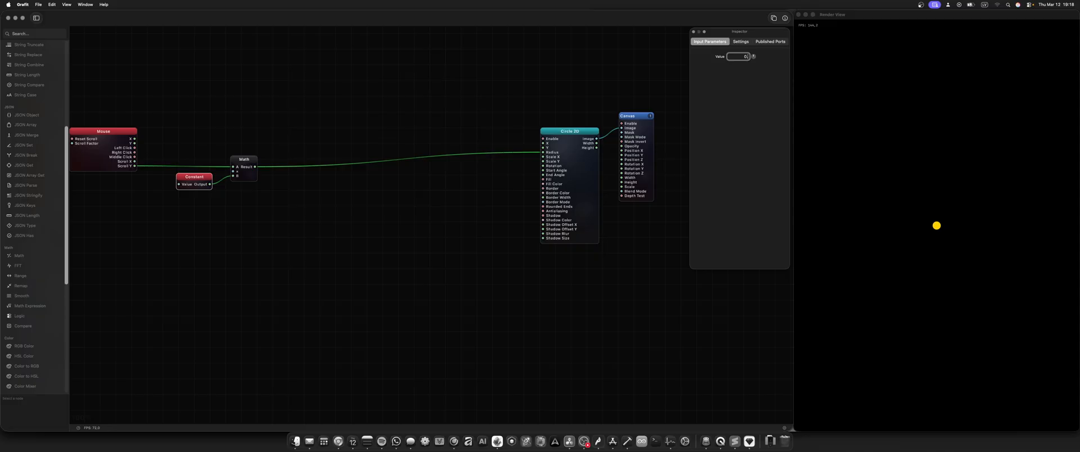
key("Return")
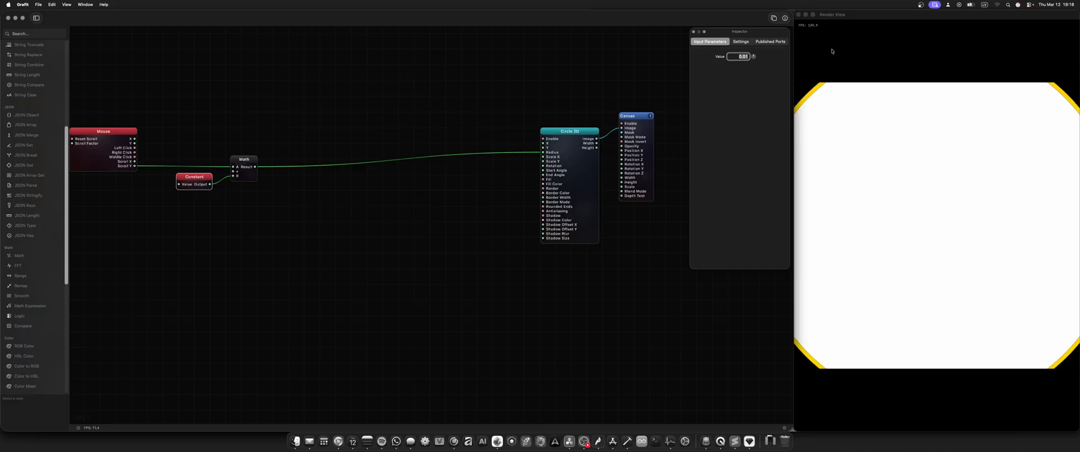
Step: Test how the circle's radius responds to scrolling up and down over the render
scroll(996, 260, "up", 10)
scroll(951, 248, "down", 8)
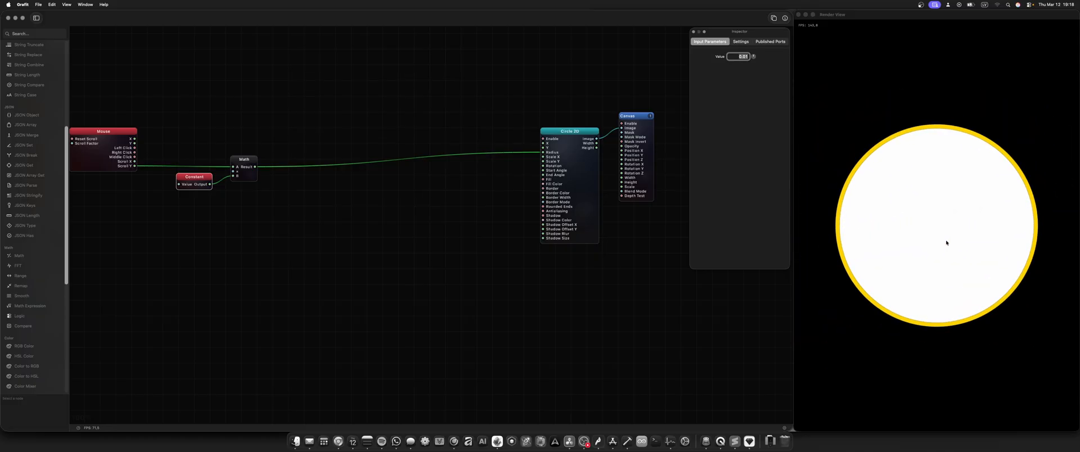
scroll(946, 243, "down", 6)
scroll(946, 241, "up", 5)
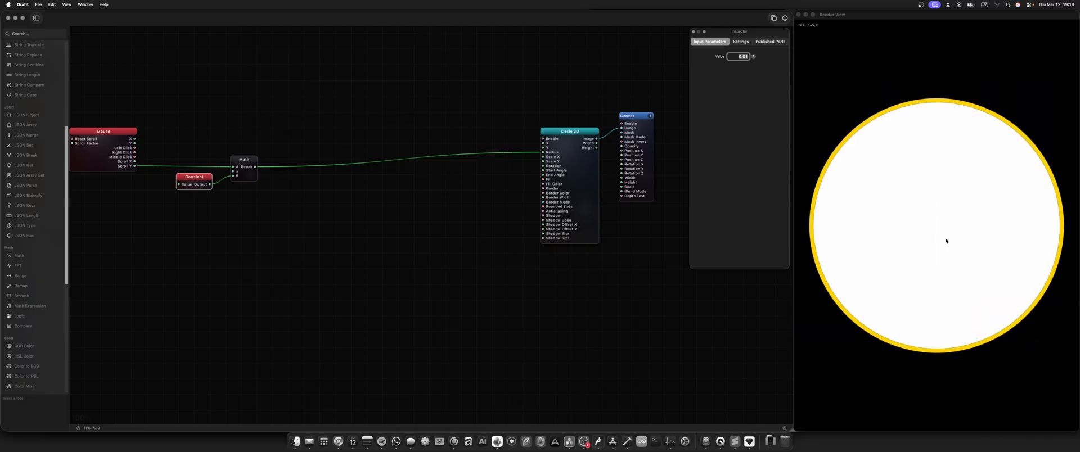
scroll(946, 240, "up", 3)
scroll(947, 241, "down", 5)
scroll(946, 240, "up", 5)
scroll(946, 240, "down", 5)
scroll(934, 225, "up", 4)
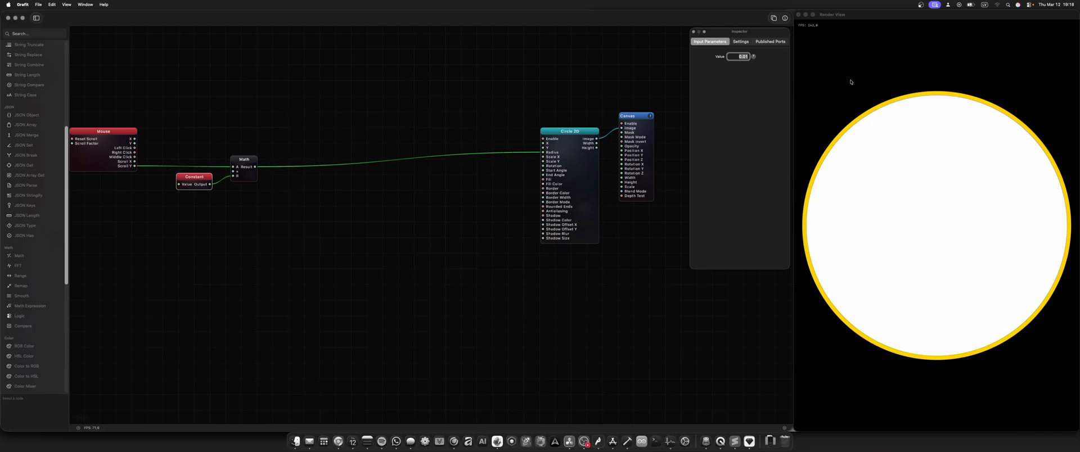
scroll(919, 154, "down", 3)
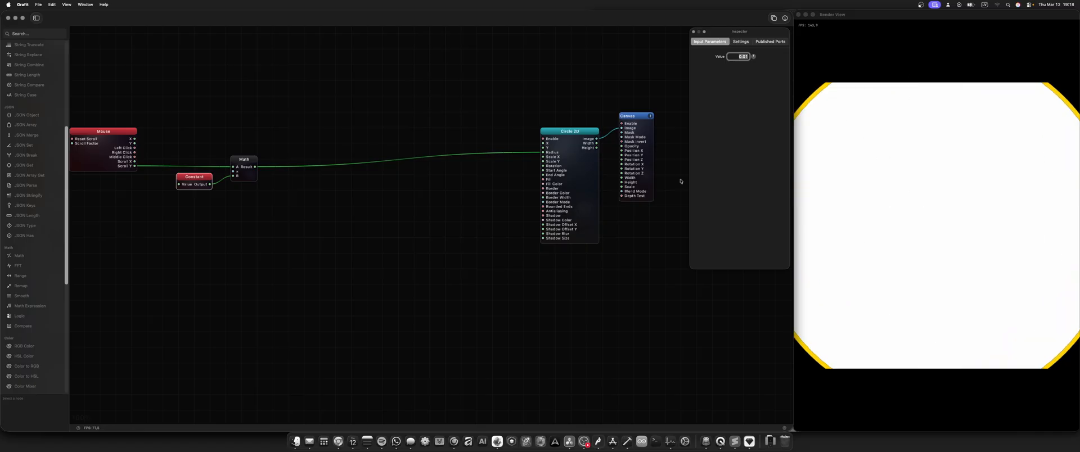
Step: Add a Render Size node below Circle 2D and connect its Width and Height outputs to the Canvas node's Width and Height
left_click(582, 193)
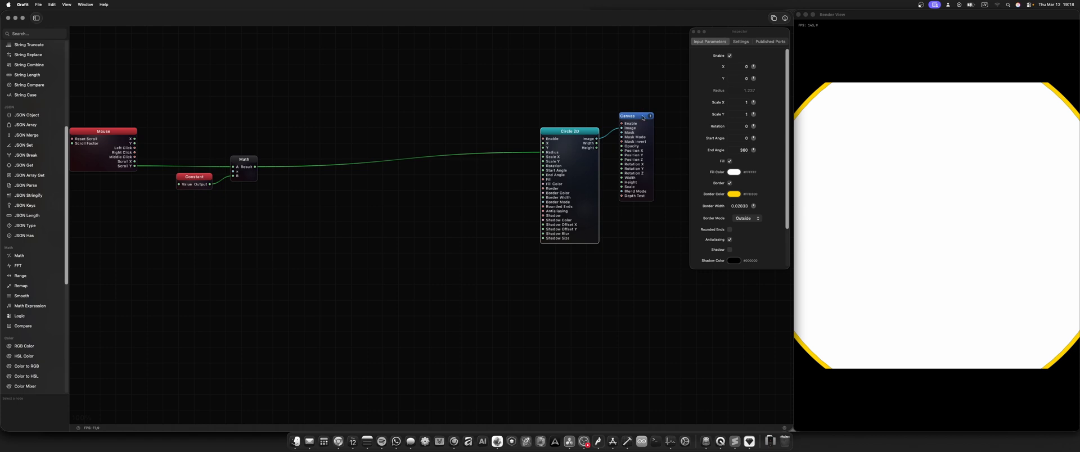
left_click_drag(643, 118, 661, 114)
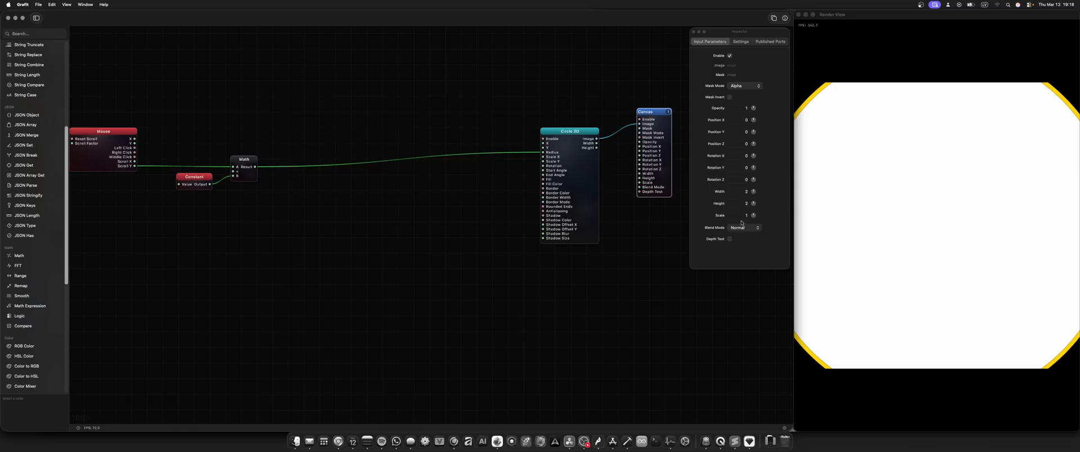
scroll(29, 376, "down", 10)
left_click_drag(23, 377, 561, 253)
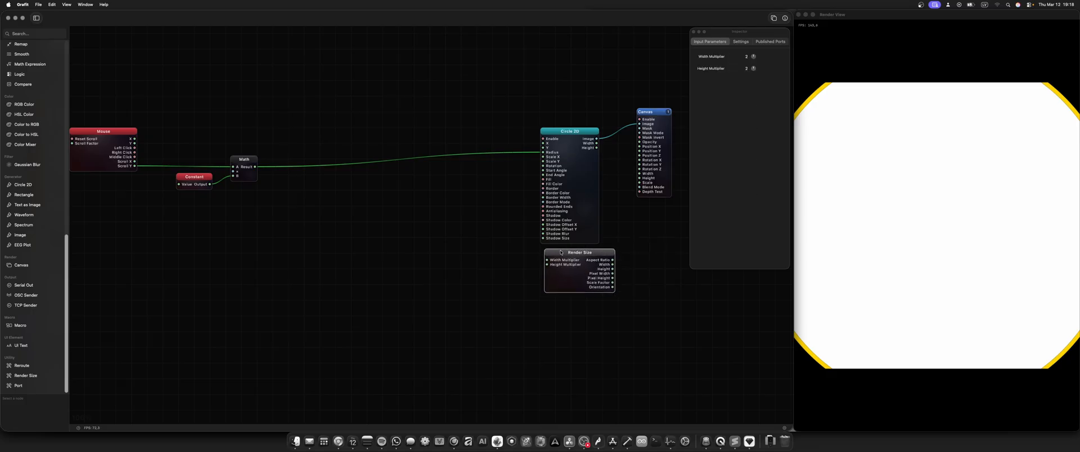
left_click_drag(613, 264, 639, 174)
left_click_drag(612, 271, 641, 179)
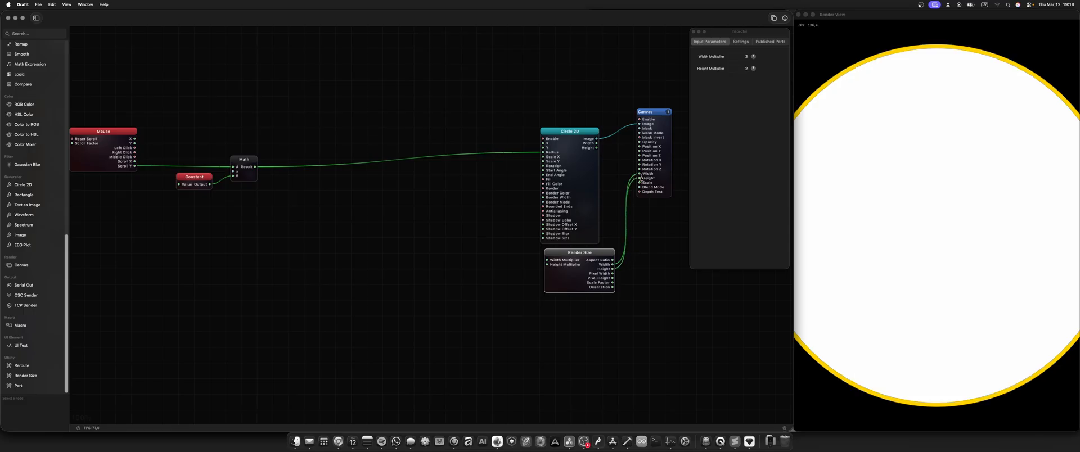
Step: Scroll back and forth to check the circle's resizing with the canvas matched to the render size
scroll(951, 173, "down", 5)
scroll(951, 173, "up", 10)
scroll(951, 173, "down", 5)
scroll(951, 173, "up", 5)
scroll(951, 173, "down", 3)
scroll(951, 173, "up", 3)
scroll(950, 173, "down", 5)
scroll(947, 190, "up", 2)
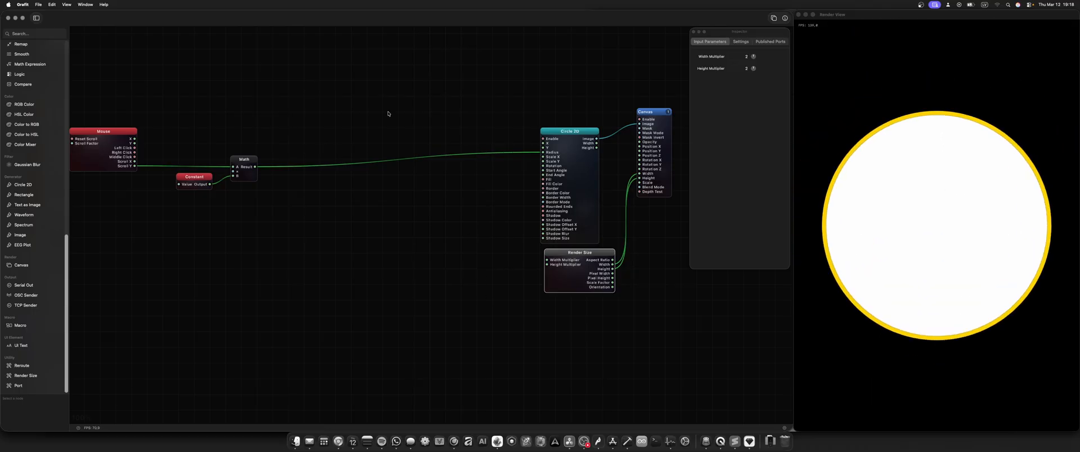
Step: Group the Constant and Math nodes into a macro group
left_click_drag(162, 138, 301, 239)
right_click(254, 178)
left_click(276, 180)
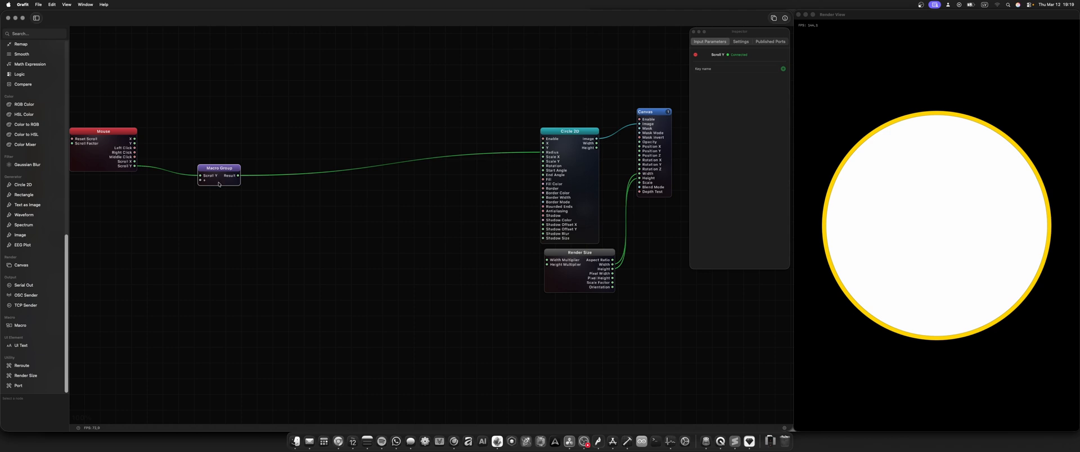
Step: Open the macro group and examine the Math node's published input and output ports and their custom name fields
double_click(218, 184)
scroll(503, 262, "up", 5)
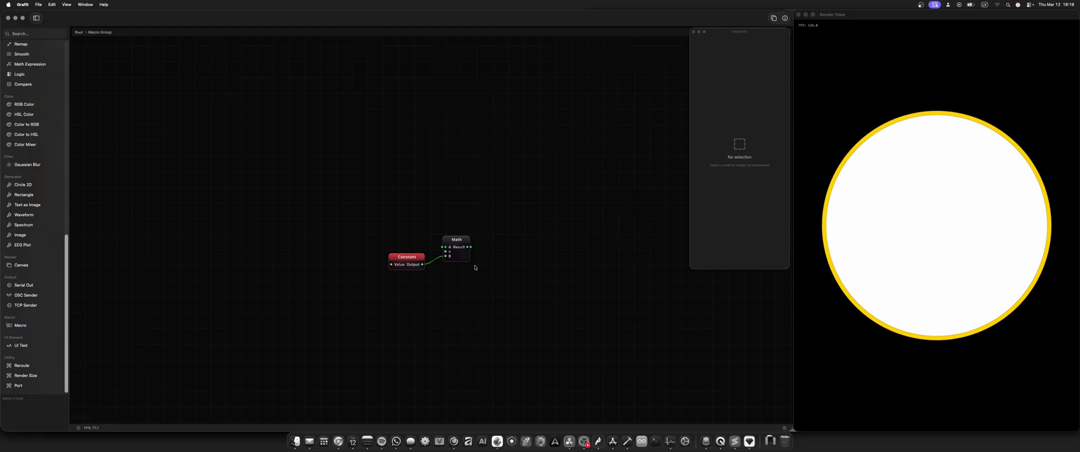
left_click_drag(491, 224, 451, 273)
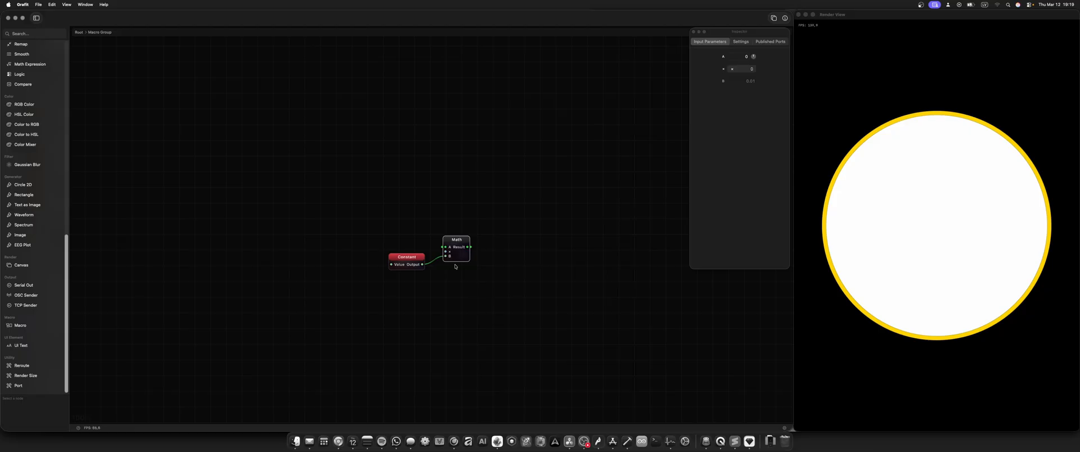
left_click(757, 43)
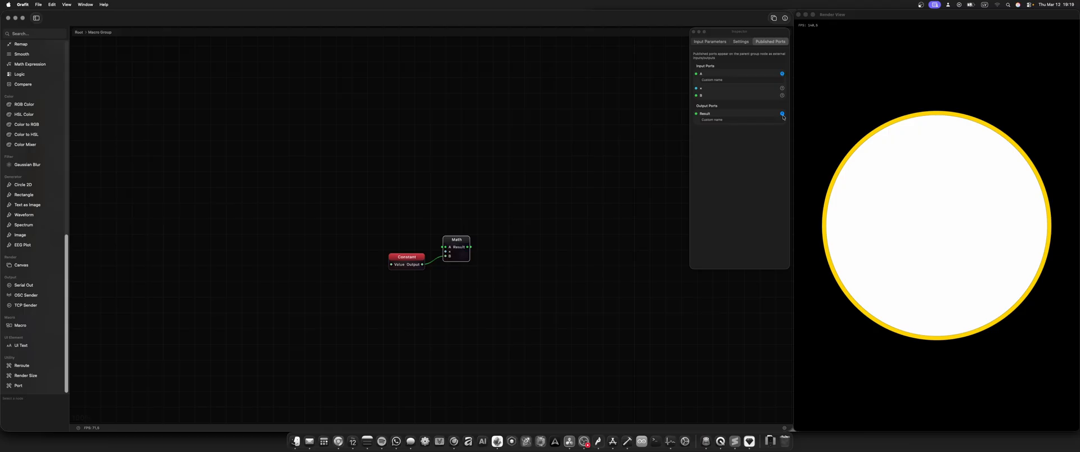
left_click(707, 81)
left_click(710, 121)
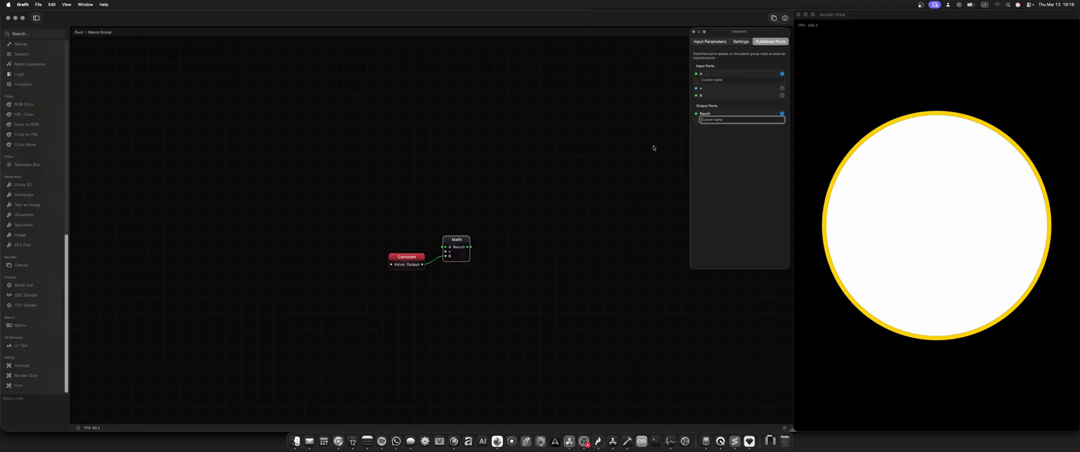
Step: Return to the root level of the composition and undo the macro grouping
left_click(80, 33)
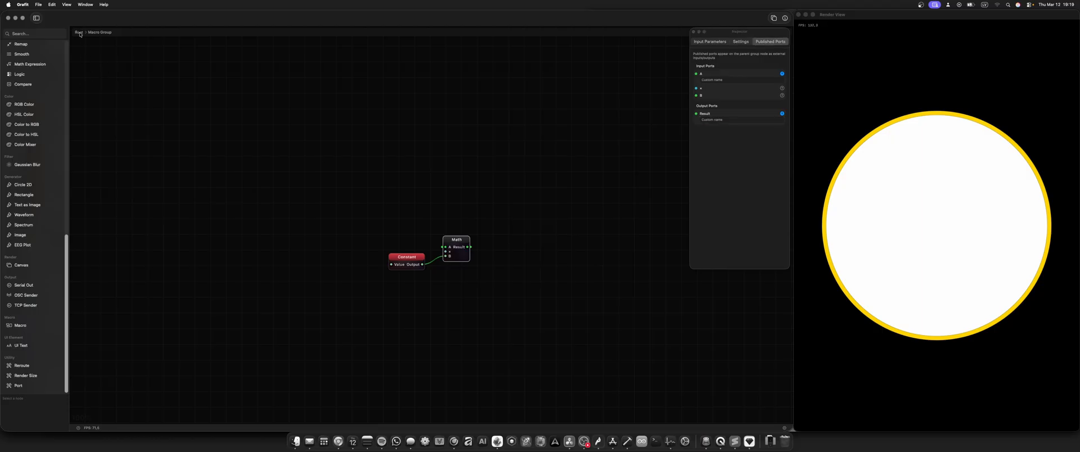
left_click(79, 33)
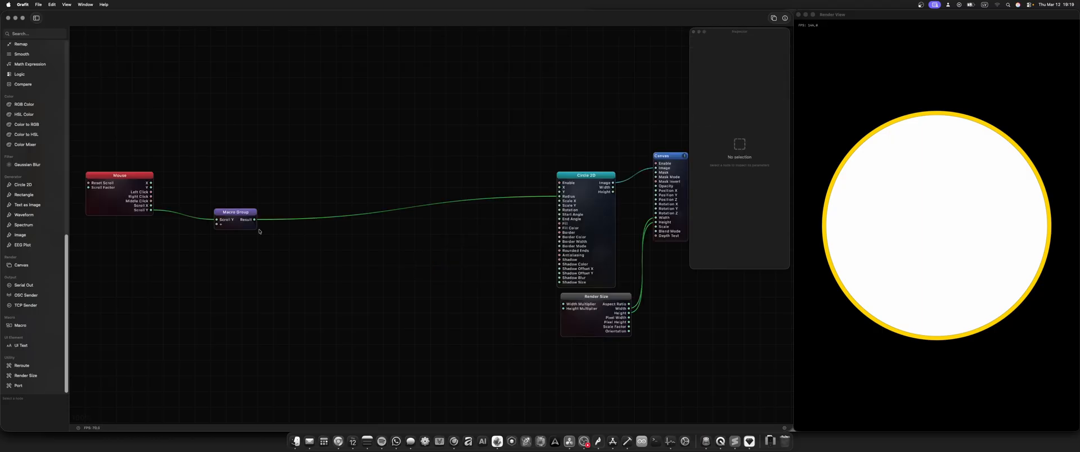
key("super+z")
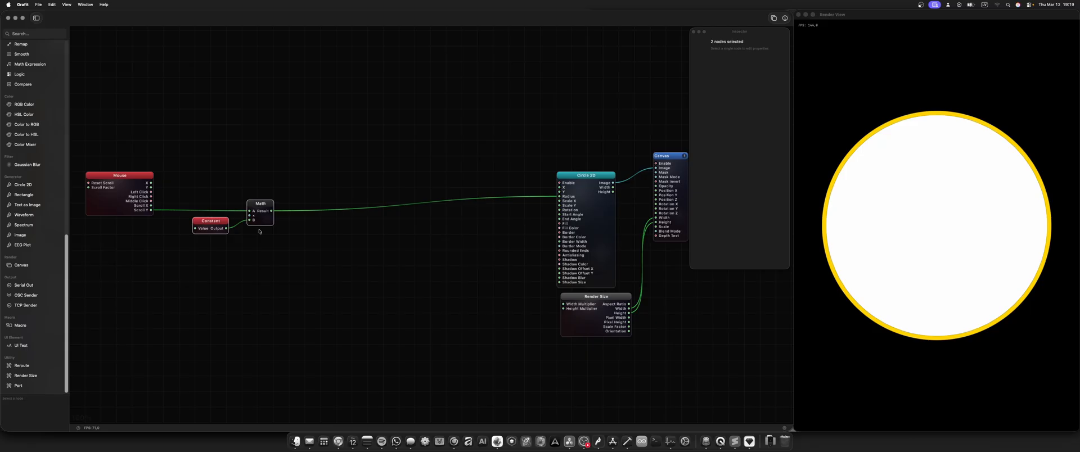
Step: Insert a reroute point in the connection between the Math Result and the Circle 2D Radius
scroll(209, 201, "down", 2)
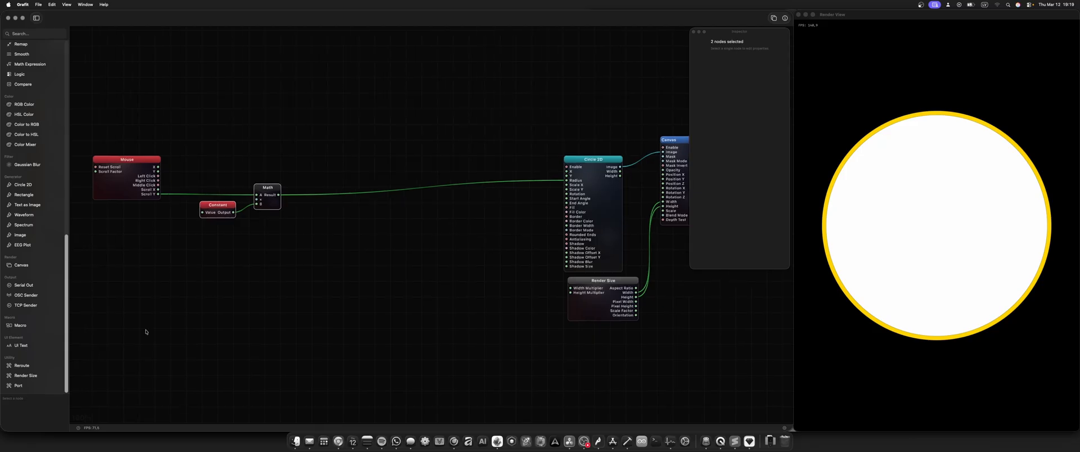
left_click(328, 195)
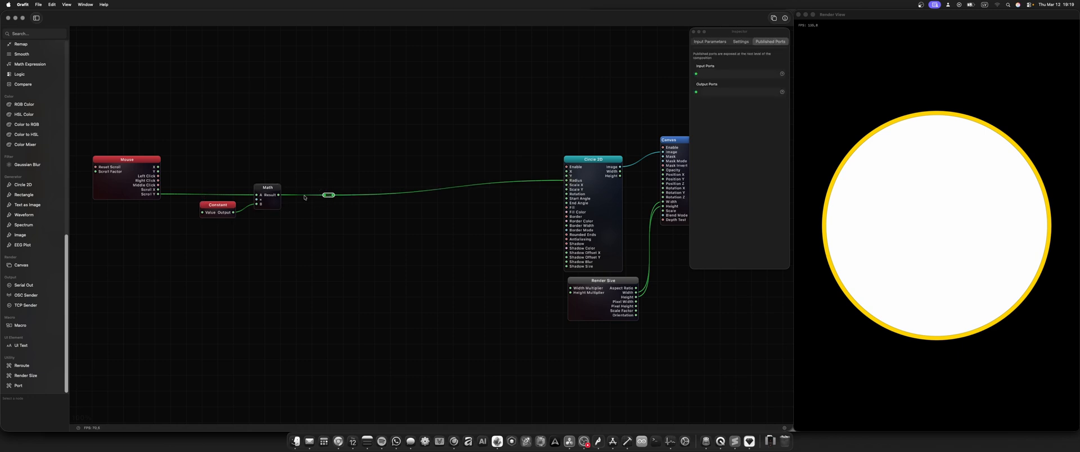
Step: Group the Constant, Math and reroute nodes into a macro group, examine the reroute's published ports inside it, and return to the root level
left_click_drag(347, 172, 211, 252)
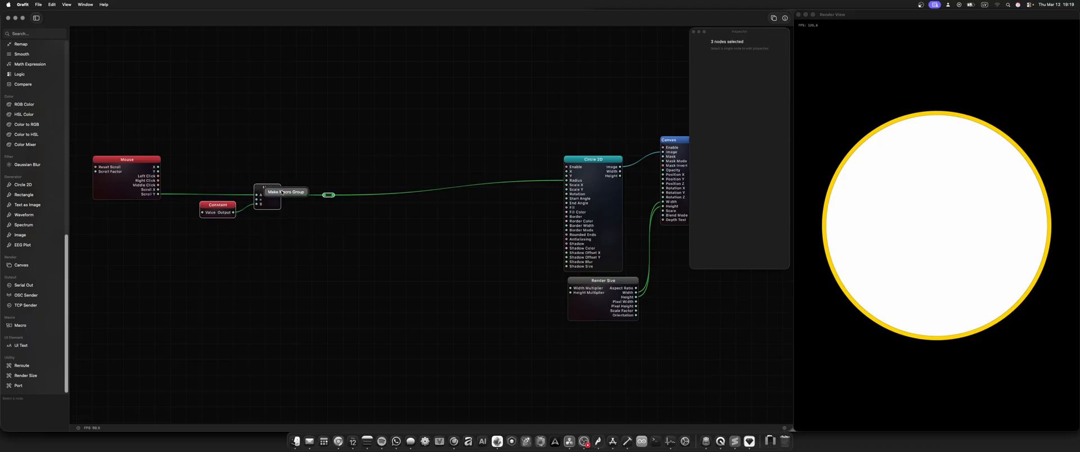
key("super+g")
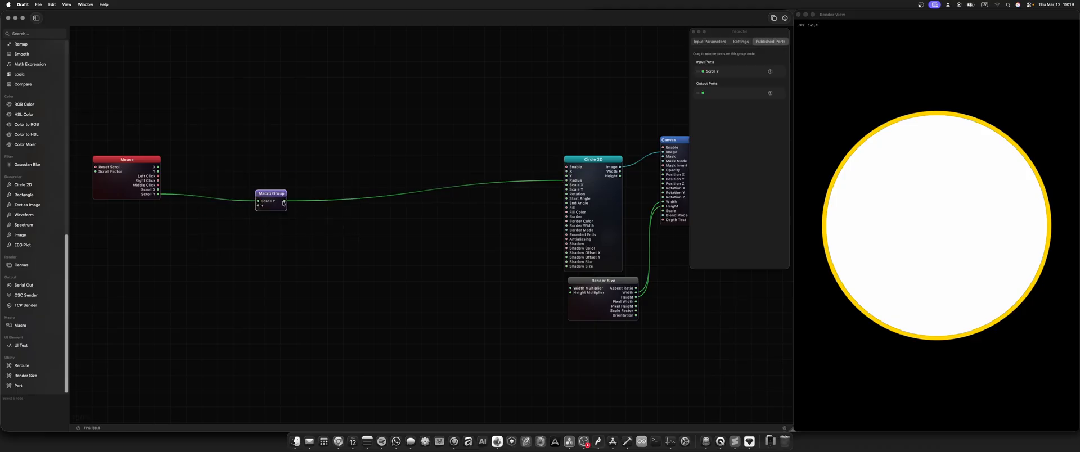
mouse_move(285, 203)
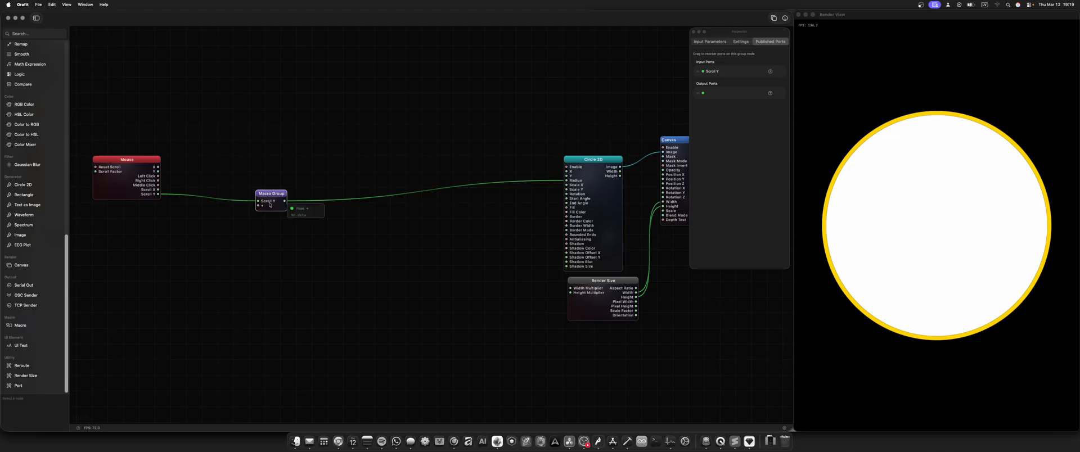
double_click(271, 204)
left_click(493, 220)
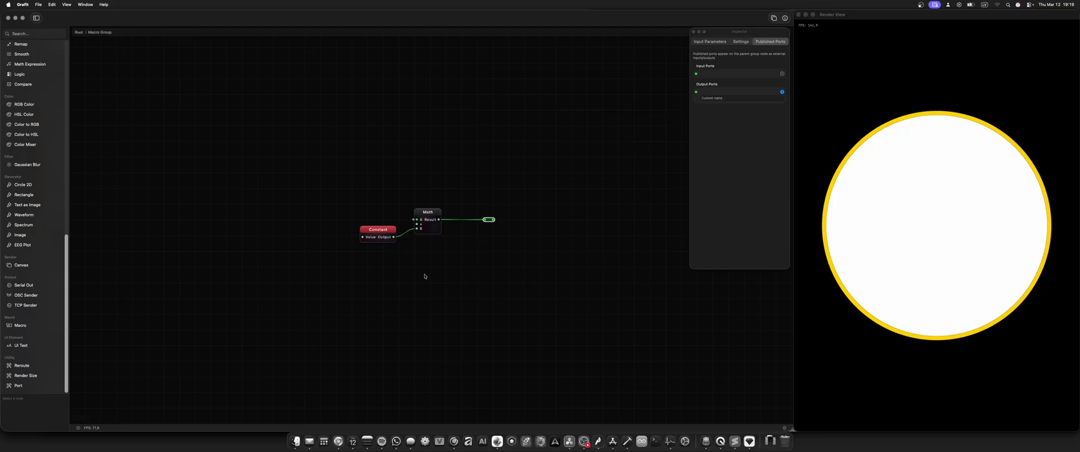
left_click(83, 33)
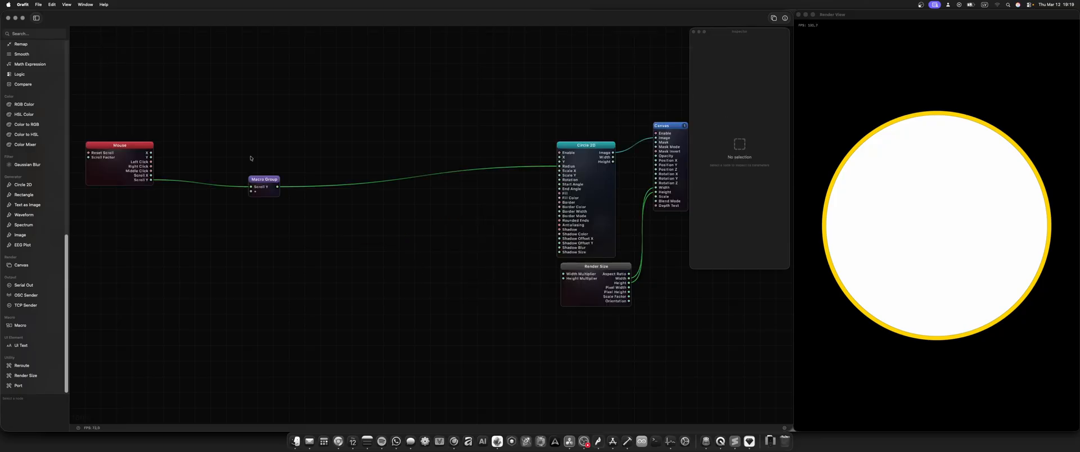
Step: Ungroup the macro group and delete the reroute point between the Math and Circle 2D nodes
right_click(274, 188)
left_click(287, 197)
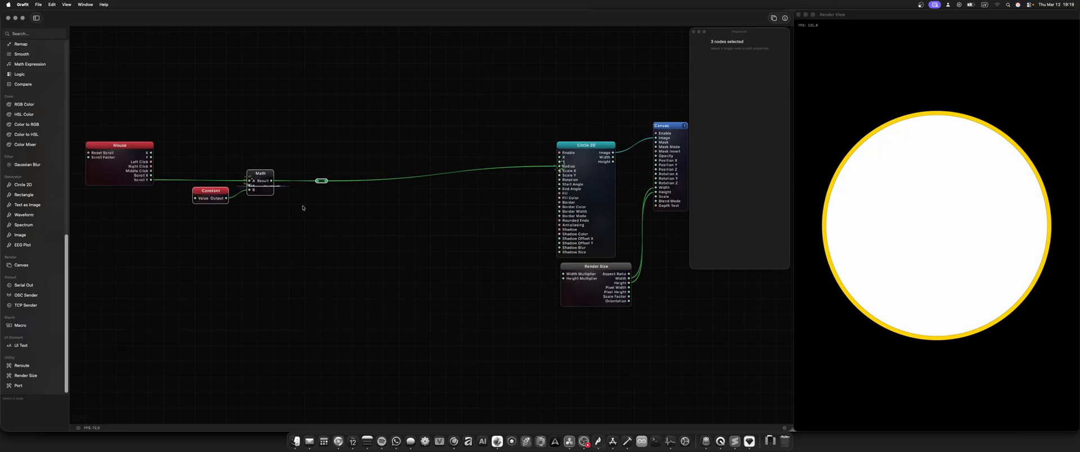
left_click(322, 181)
key("Delete")
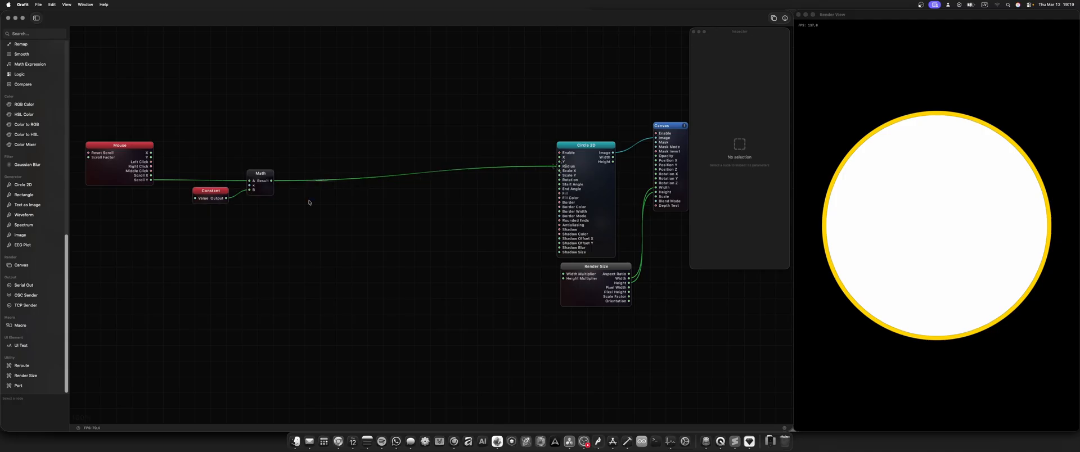
Step: Insert a Port node into the connection between the Math Result and the Circle 2D Radius
left_click_drag(33, 389, 559, 168)
scroll(921, 221, "down", 2)
scroll(921, 222, "up", 5)
scroll(921, 222, "down", 4)
Step: Set the type of the new Port node to Float
left_click_drag(359, 157, 315, 192)
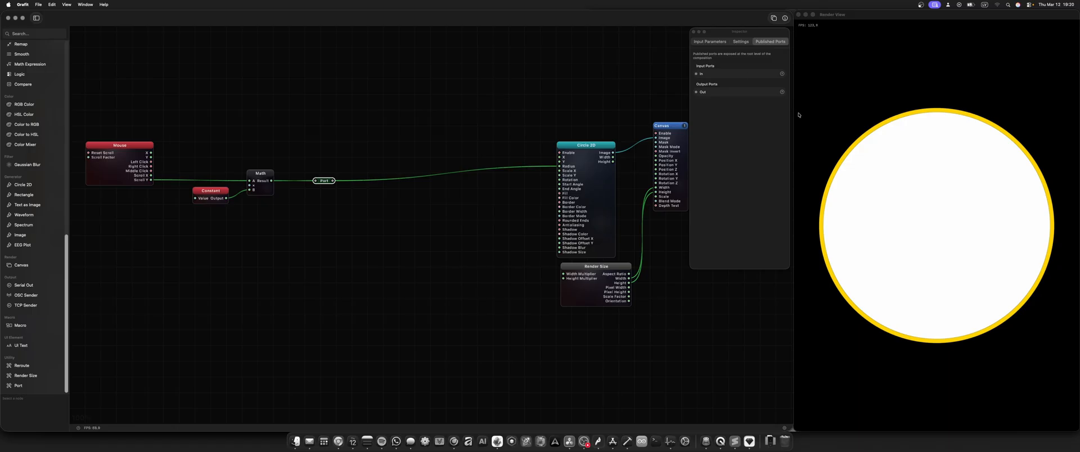
left_click(741, 43)
left_click(762, 74)
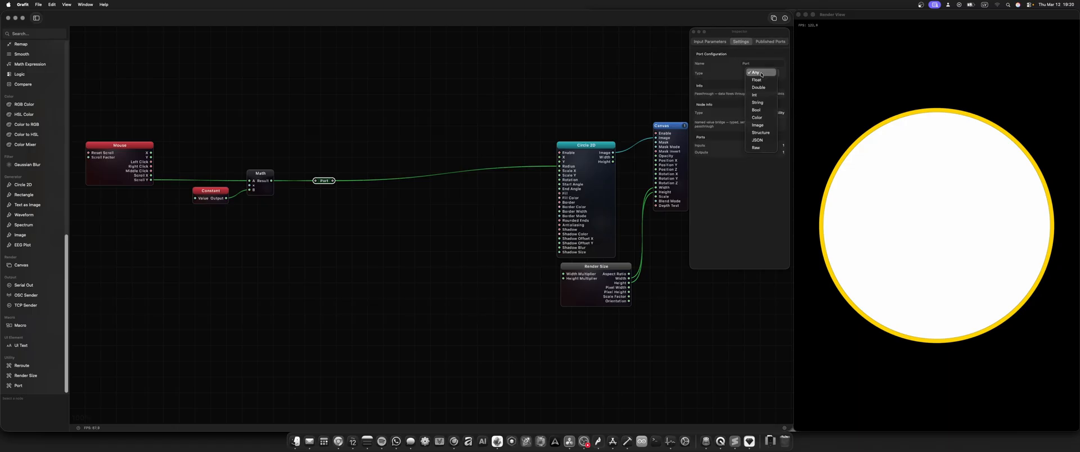
left_click(757, 80)
left_click_drag(350, 164, 312, 192)
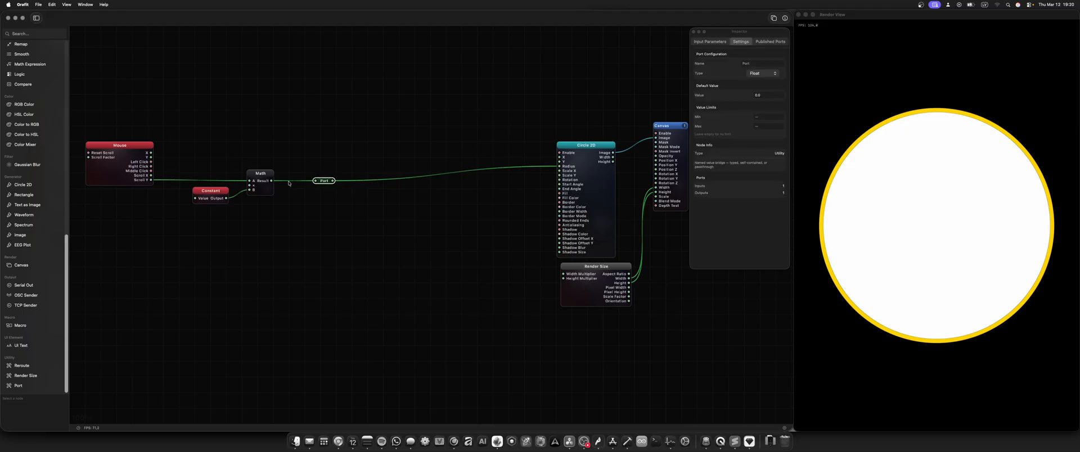
Step: Group the Constant, Math and Port nodes into a macro group and open it
left_click_drag(380, 139, 176, 241)
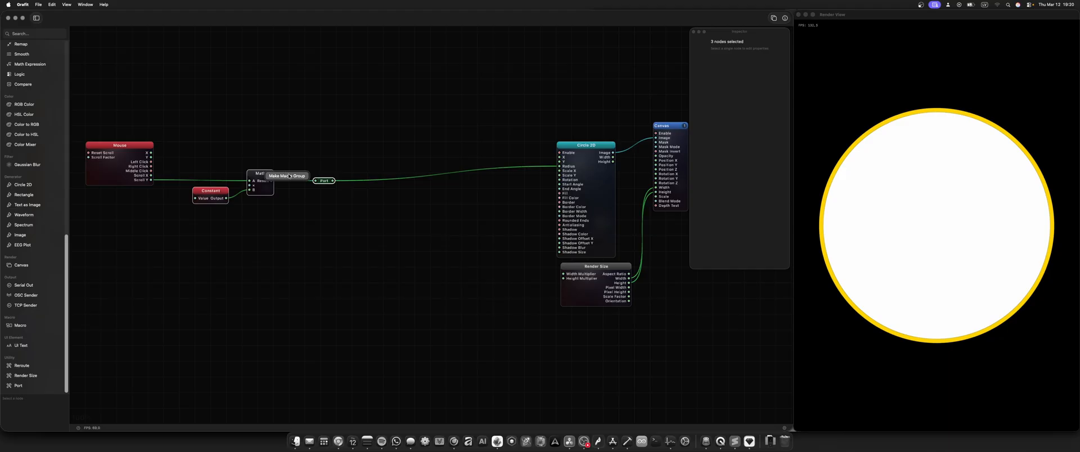
left_click(288, 176)
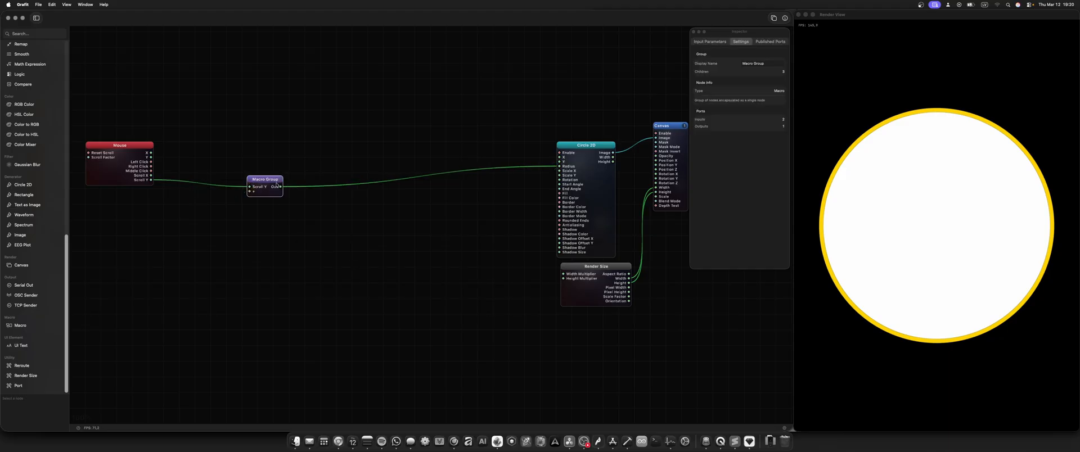
double_click(270, 195)
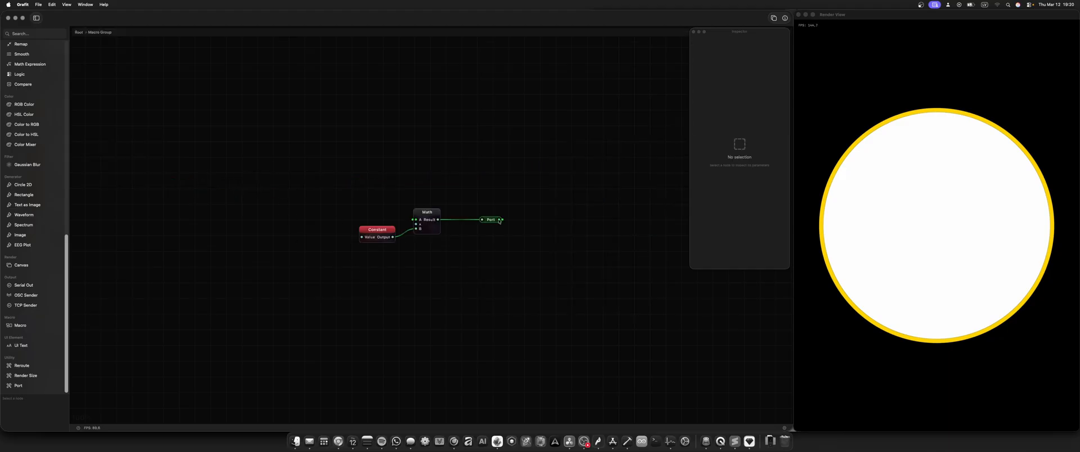
Step: Give the Port node's published output the custom name "Y Out" and return to the root level
mouse_move(500, 221)
left_click_drag(515, 197, 471, 237)
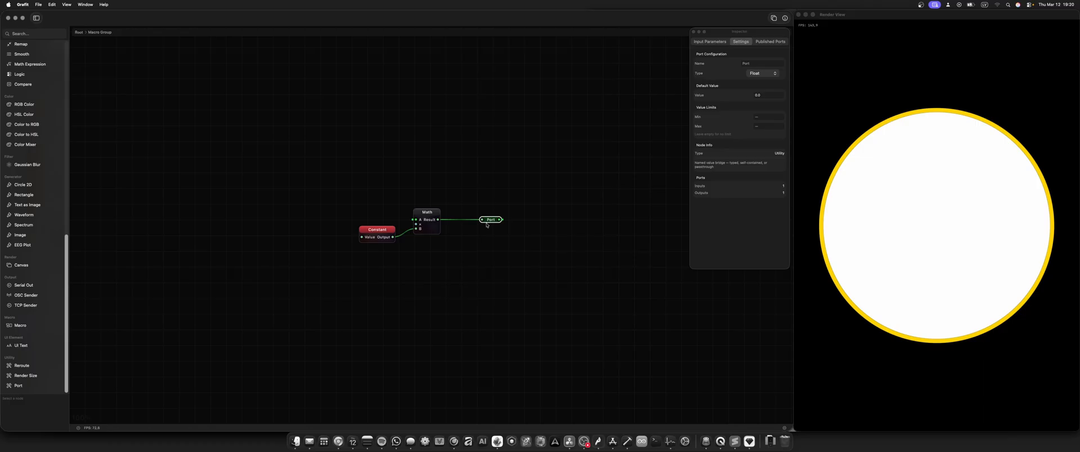
left_click(770, 42)
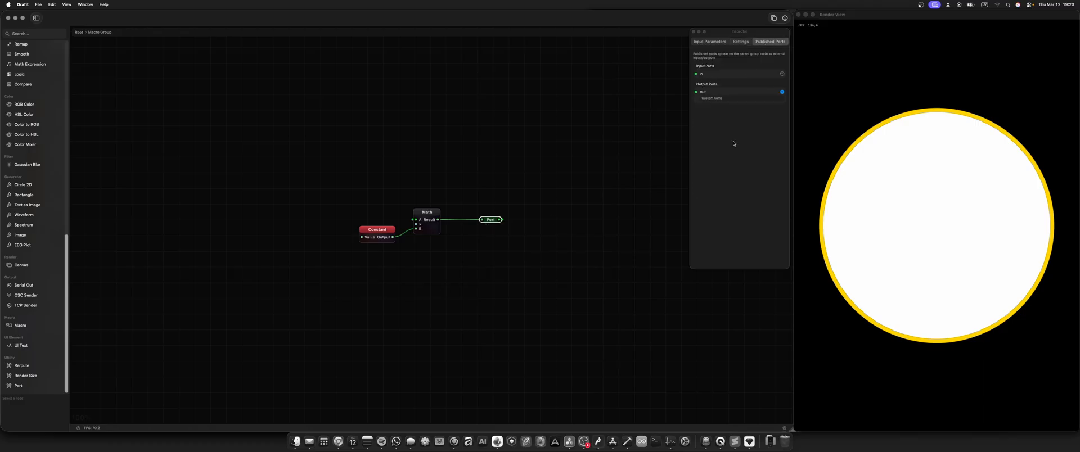
left_click(716, 99)
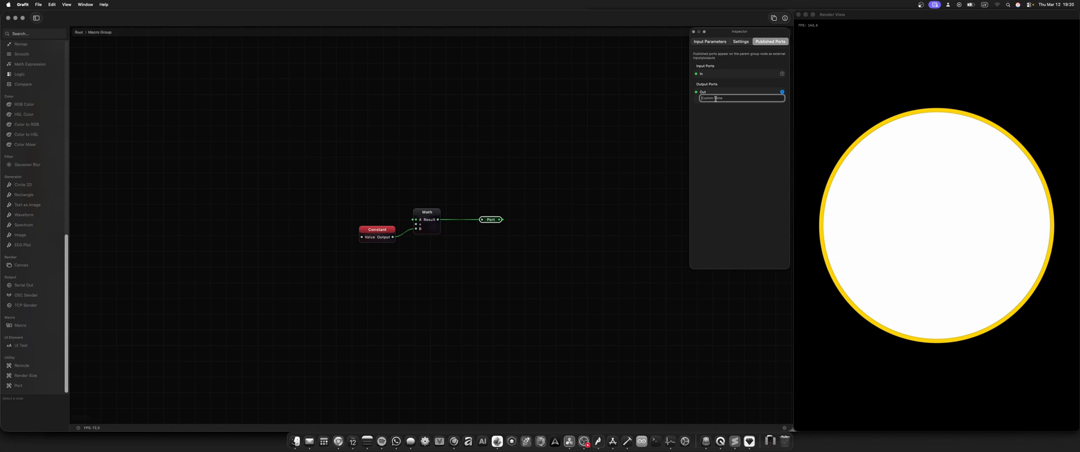
type("v")
key("super+a")
left_click(78, 32)
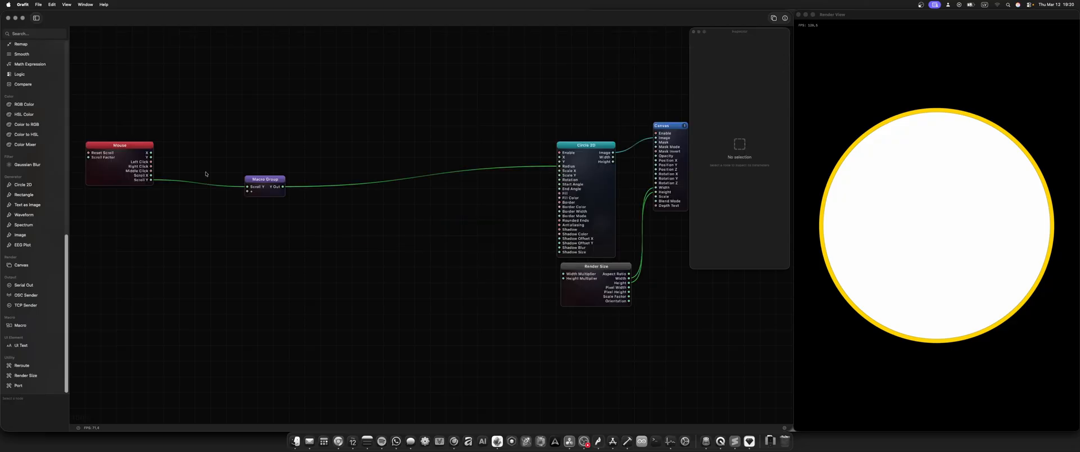
Step: Add a second Port node below the first inside the macro group, with type Float and the name "ABS"
double_click(281, 193)
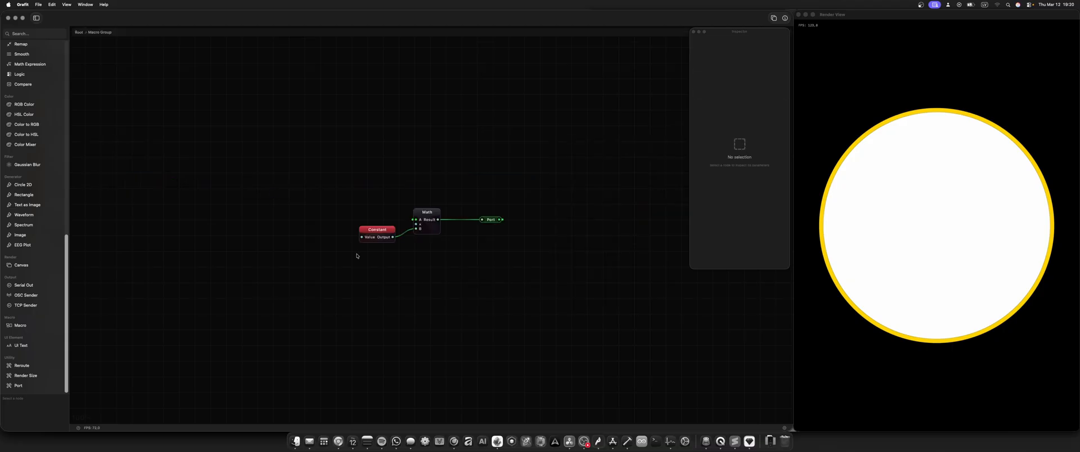
left_click_drag(21, 383, 496, 253)
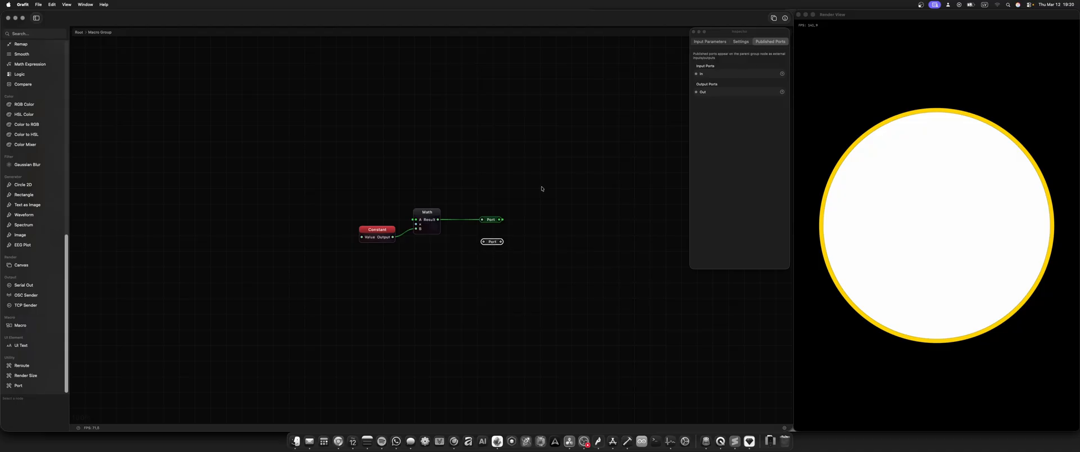
left_click(741, 42)
left_click(759, 73)
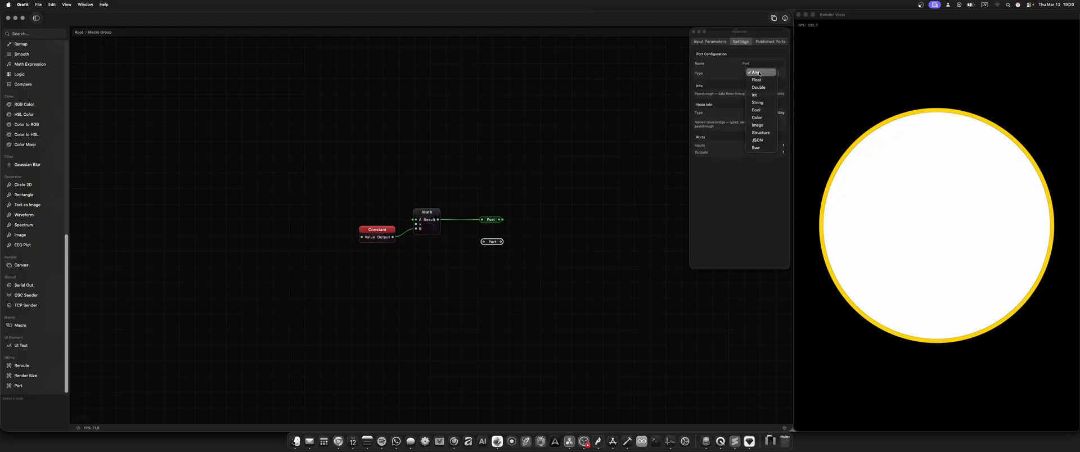
left_click(760, 79)
left_click(754, 64)
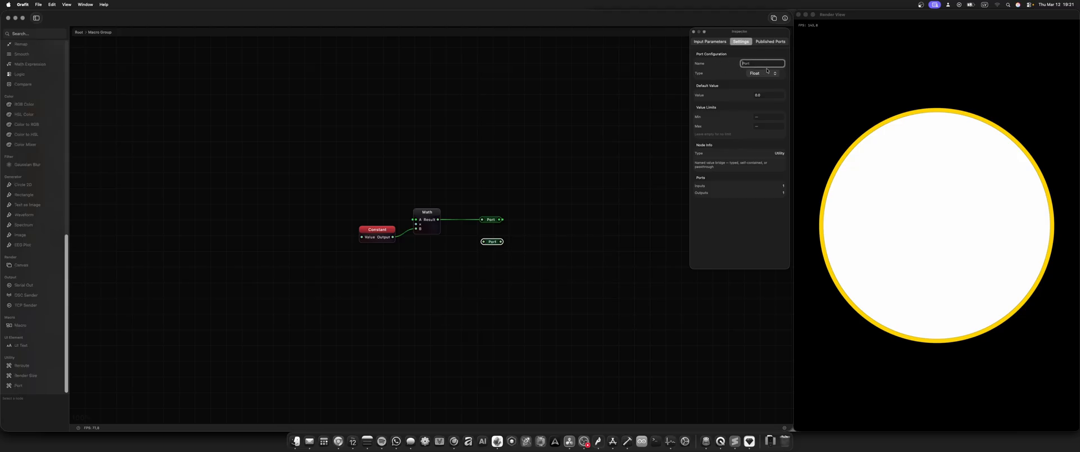
type("ABS")
key("Return")
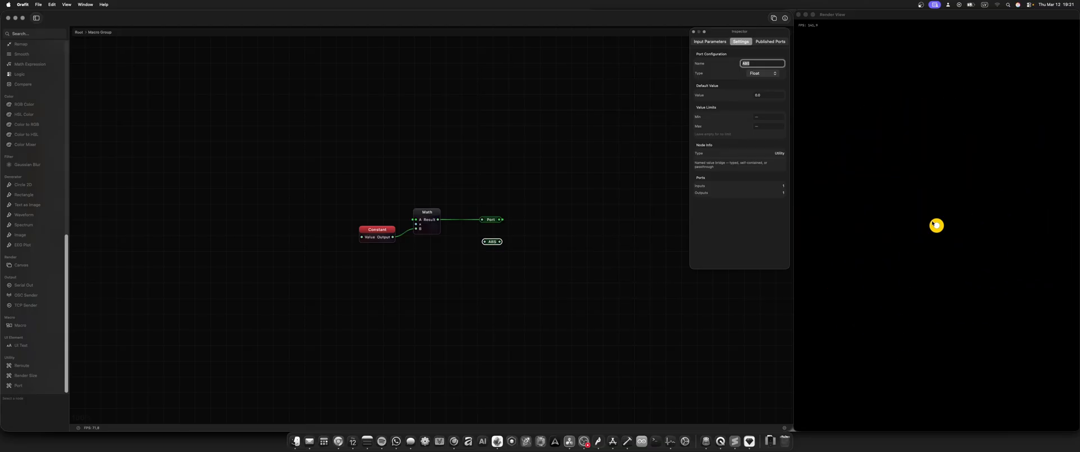
Step: Return to the root level and check the Circle 2D Radius parameter while scrolling over the render view
left_click(79, 32)
left_click(591, 175)
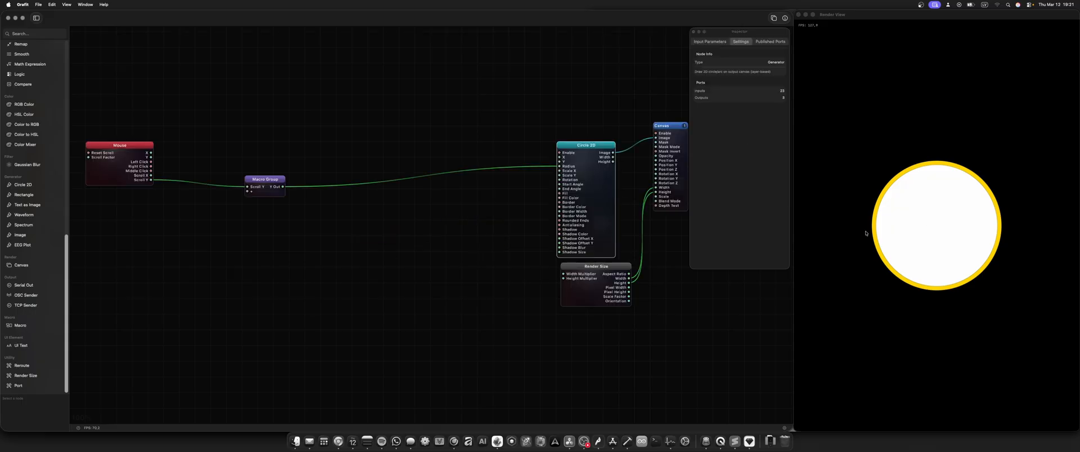
left_click(710, 42)
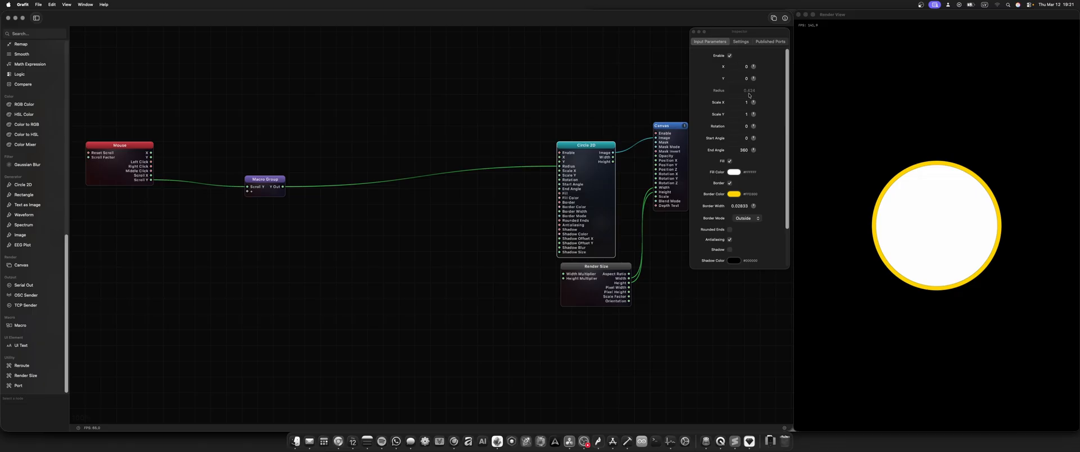
scroll(918, 214, "down", 5)
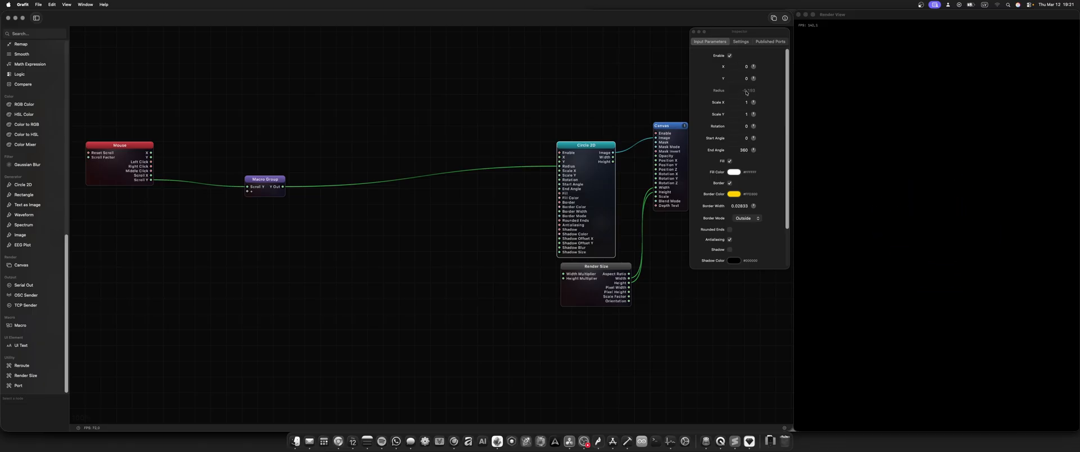
Step: Add a second Math node inside the macro group and set its operation to Abs
double_click(271, 190)
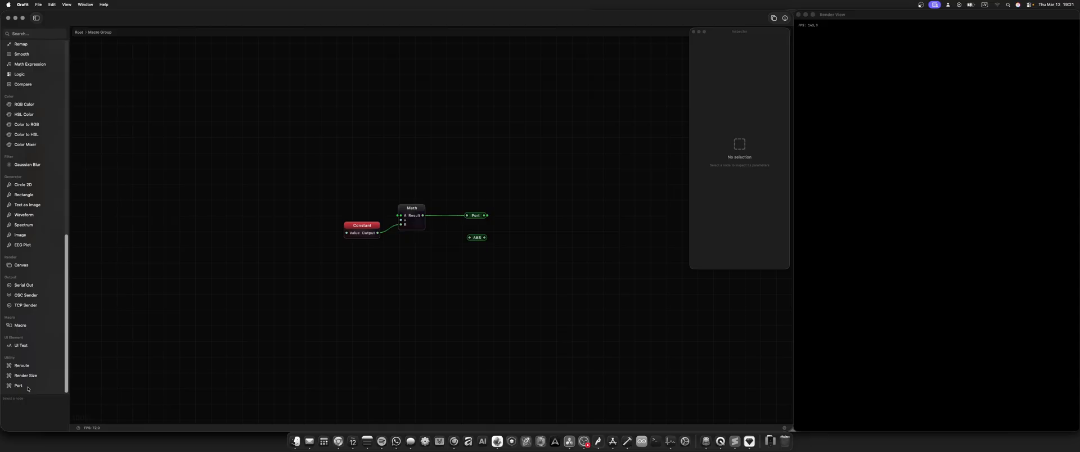
scroll(35, 234, "up", 5)
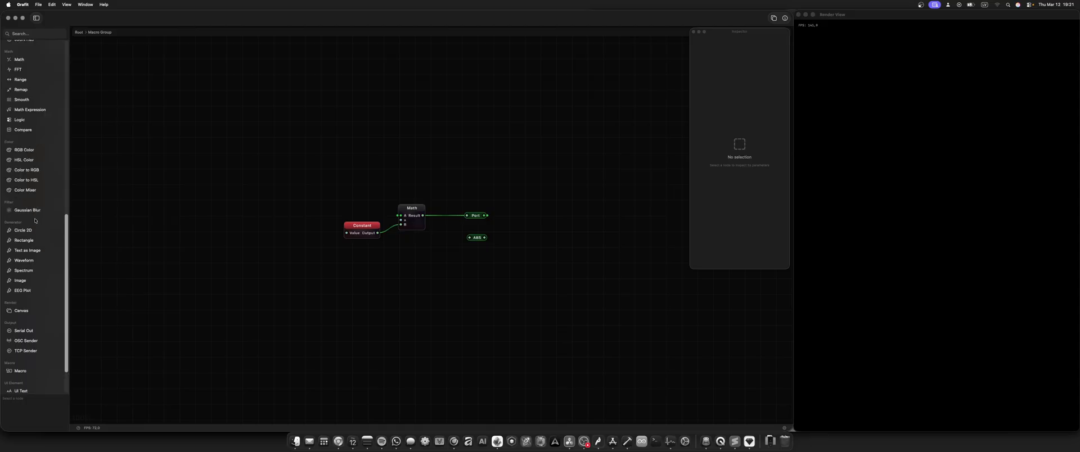
left_click_drag(19, 163, 431, 258)
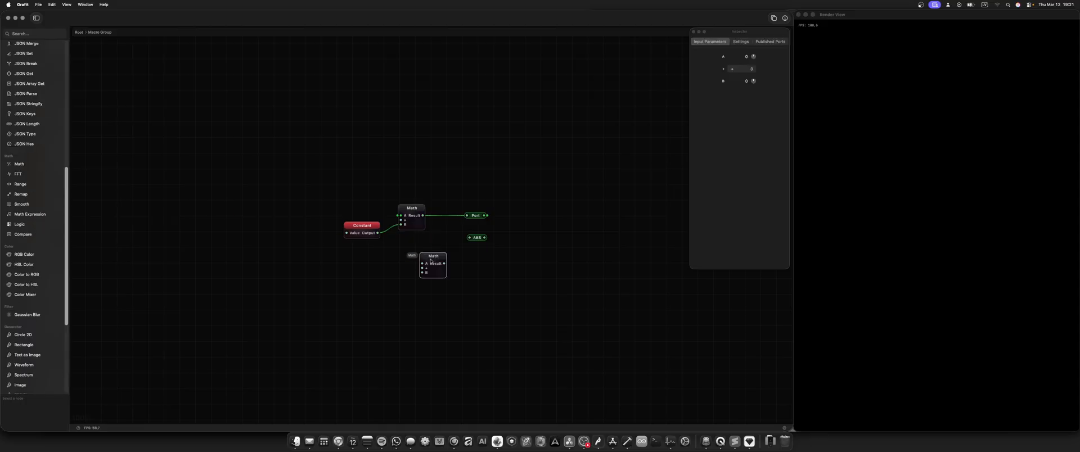
left_click(734, 69)
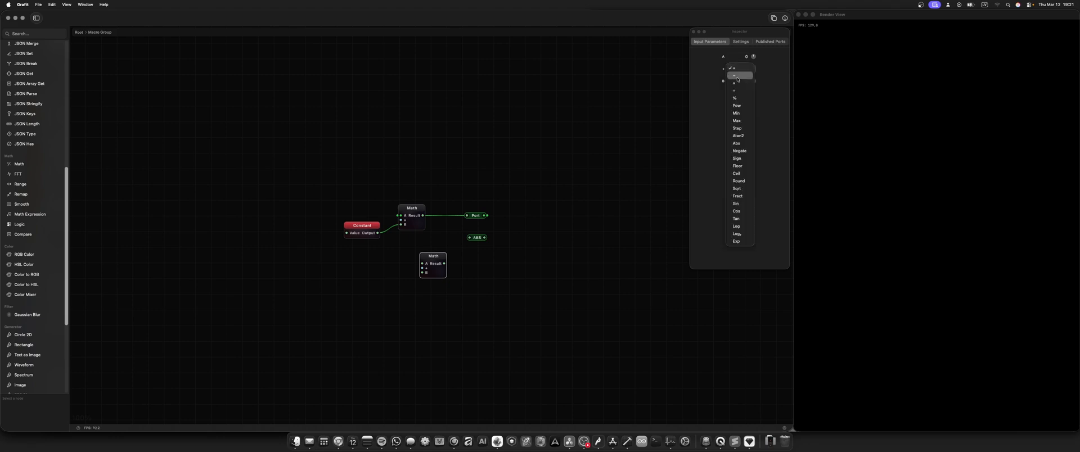
left_click(739, 145)
Step: Route the first Math Result through the Abs Math node into the ABS port, and align the two port nodes vertically
left_click_drag(423, 215, 516, 258)
left_click_drag(477, 215, 524, 215)
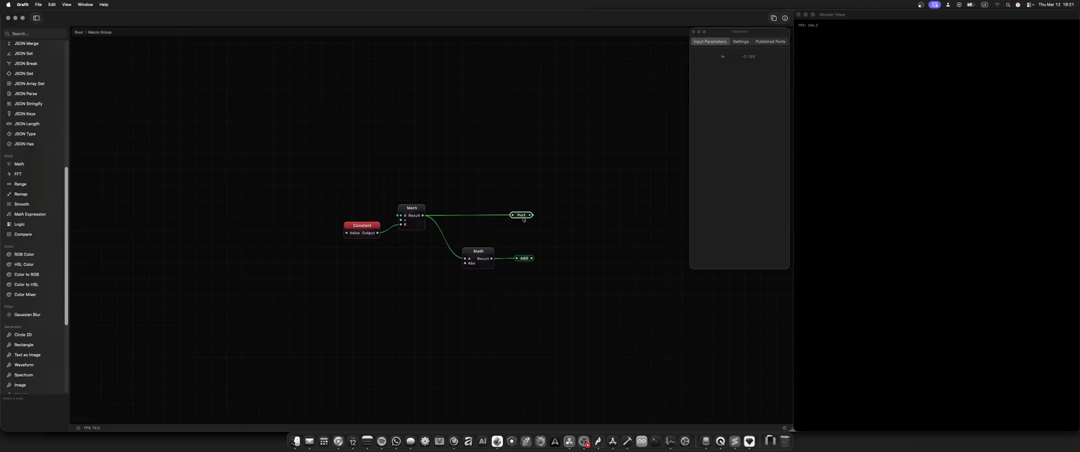
left_click_drag(526, 260, 524, 260)
Step: Publish the ABS port's output and return to the root level
left_click(776, 42)
left_click(783, 92)
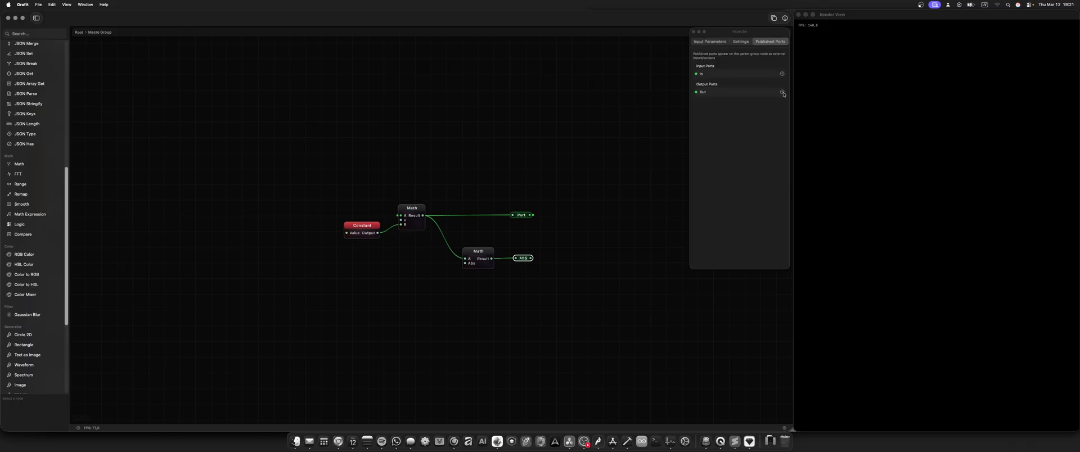
left_click(79, 32)
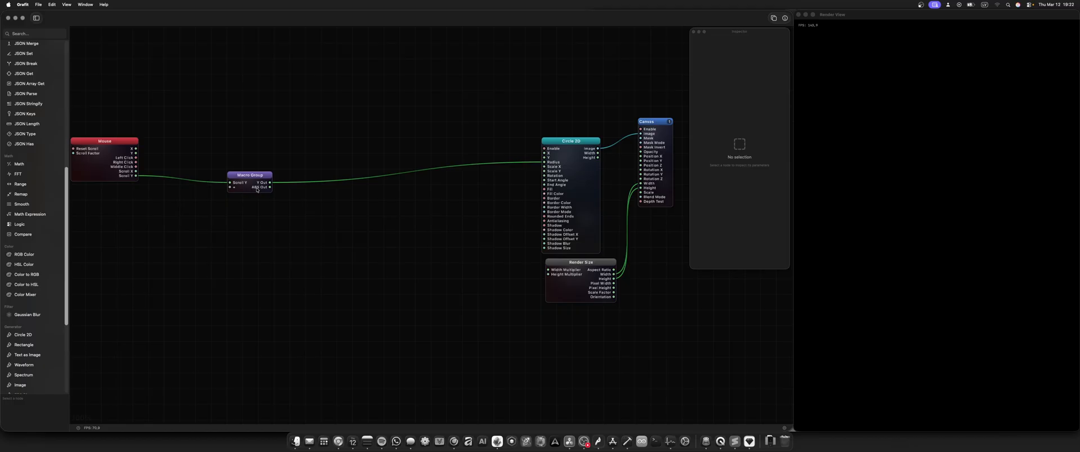
Step: Connect the macro group's ABS Out to the Circle 2D Radius and test it by scrolling over the render view
left_click_drag(268, 189, 544, 162)
scroll(945, 239, "down", 5)
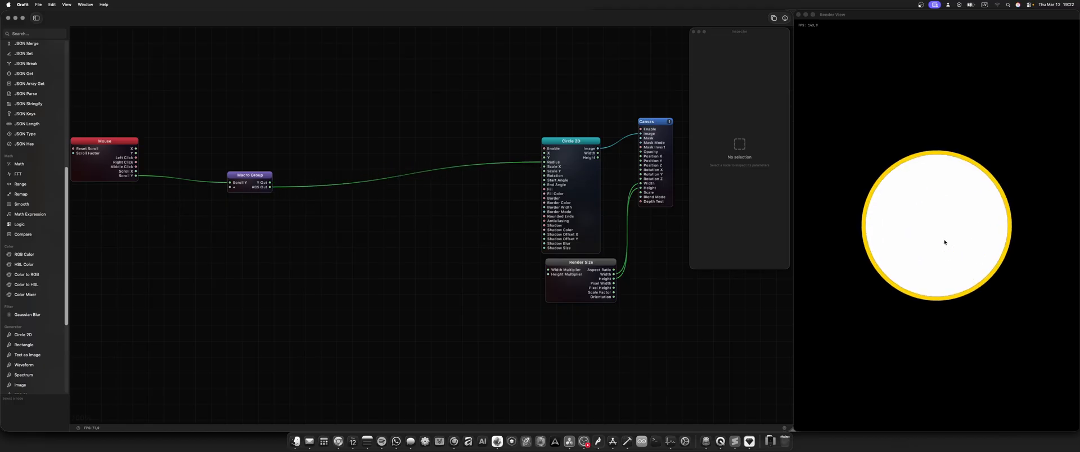
scroll(944, 239, "down", 8)
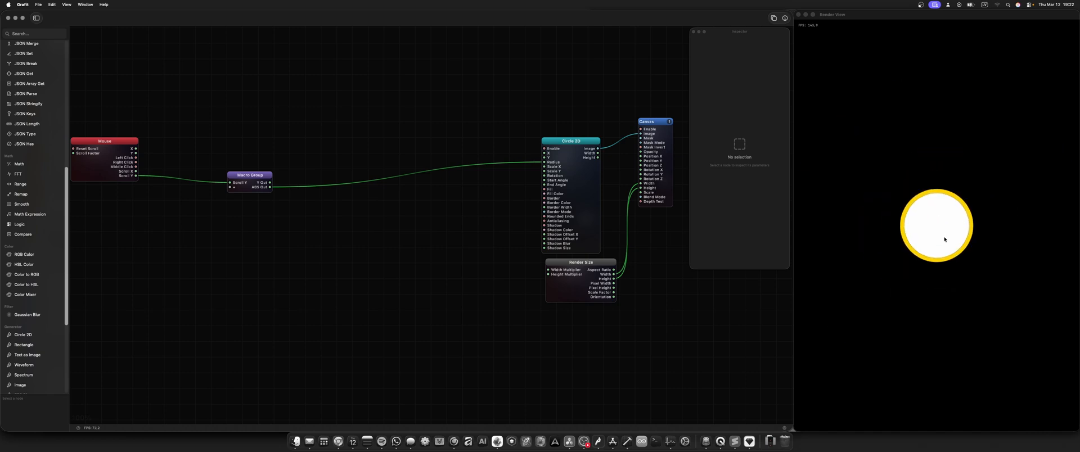
scroll(945, 239, "down", 5)
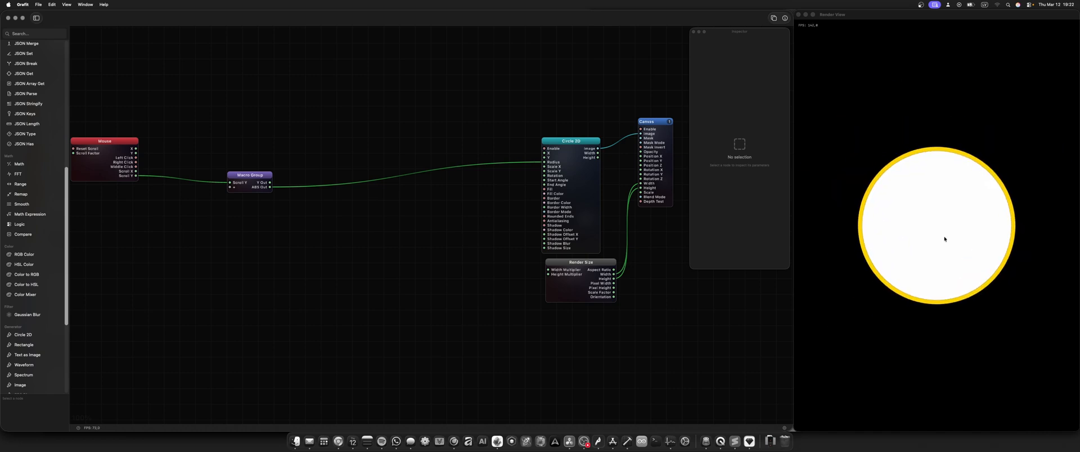
Step: Inside the macro group, add a Port node below the Constant and publish its input
double_click(235, 190)
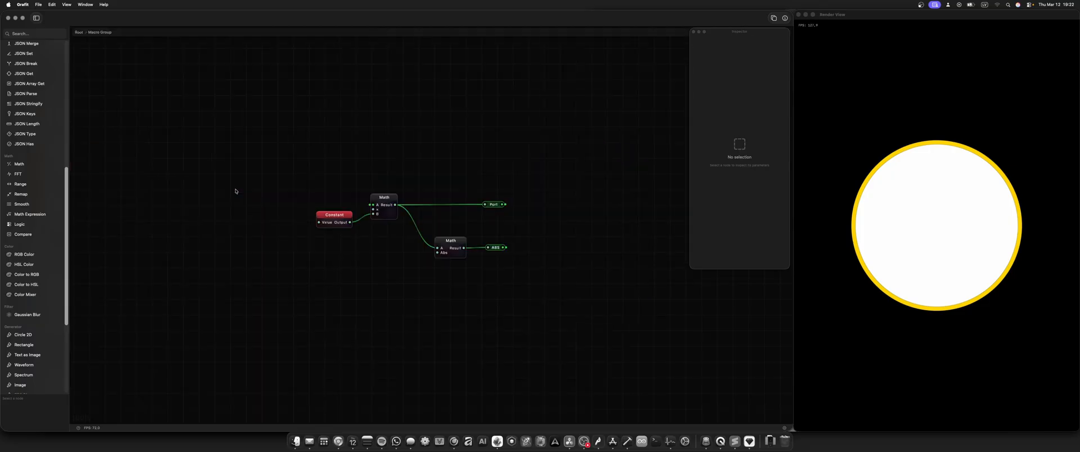
scroll(56, 364, "down", 5)
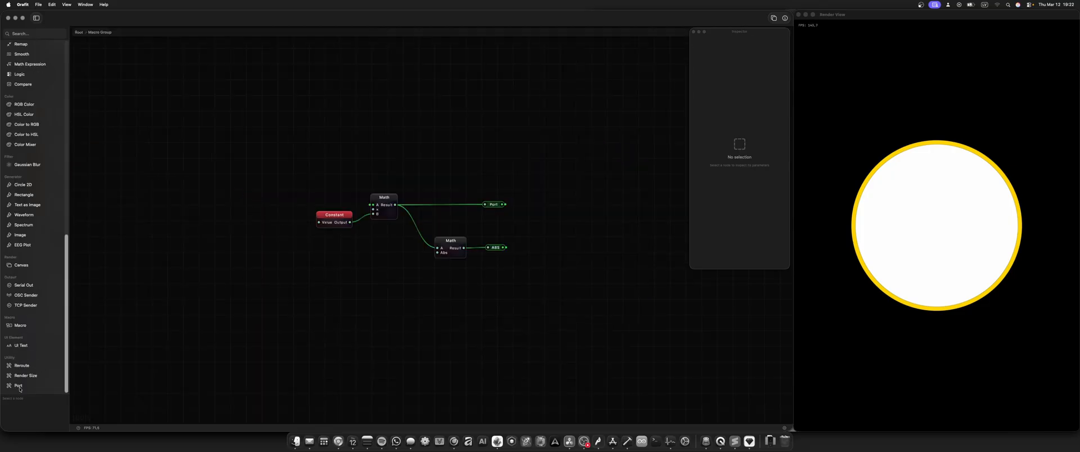
left_click_drag(21, 388, 330, 246)
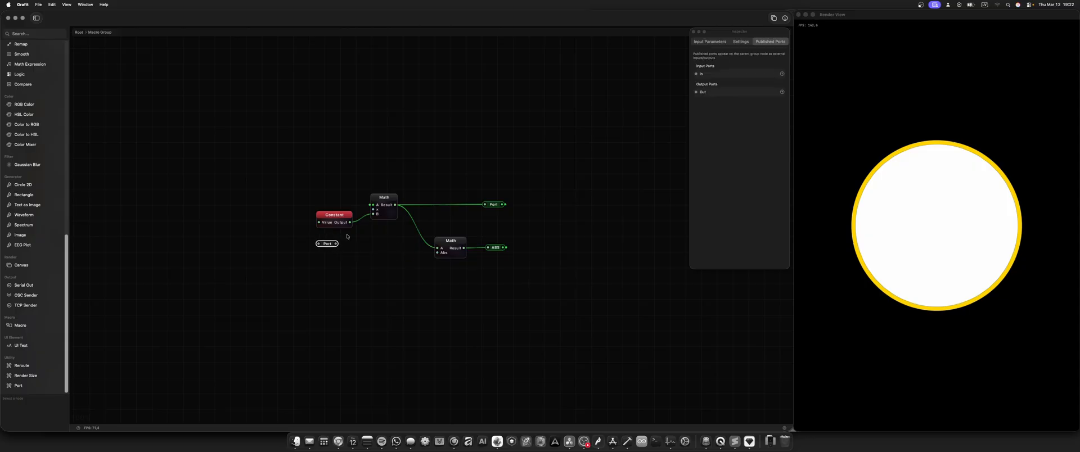
left_click(742, 42)
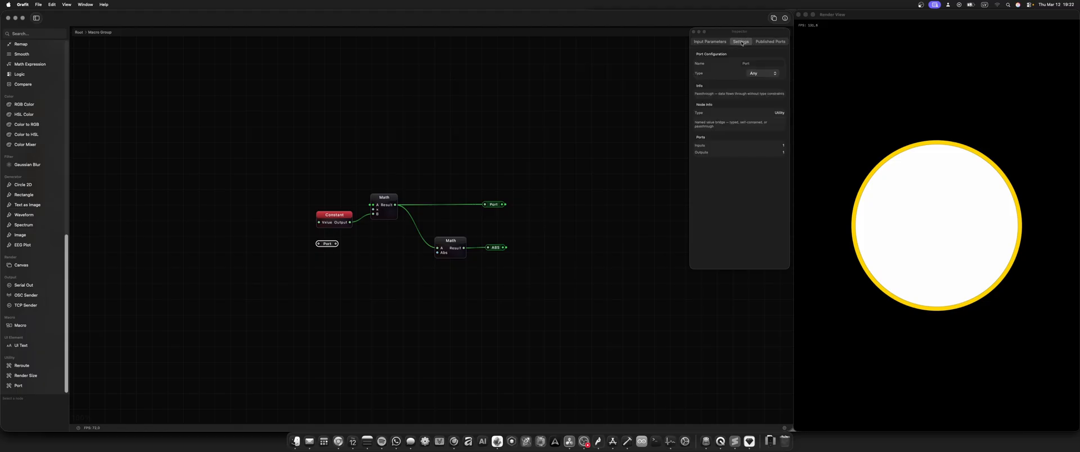
left_click(757, 42)
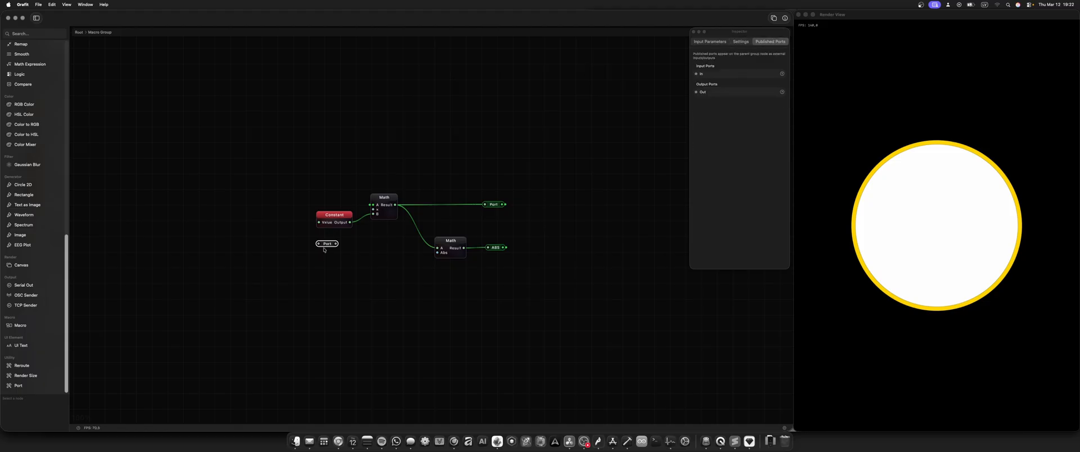
left_click(782, 74)
Step: Connect Mouse Scroll X to the macro group's In at root level, and wire the new inner port to the first Math node's A
left_click(78, 32)
left_click_drag(108, 160, 202, 174)
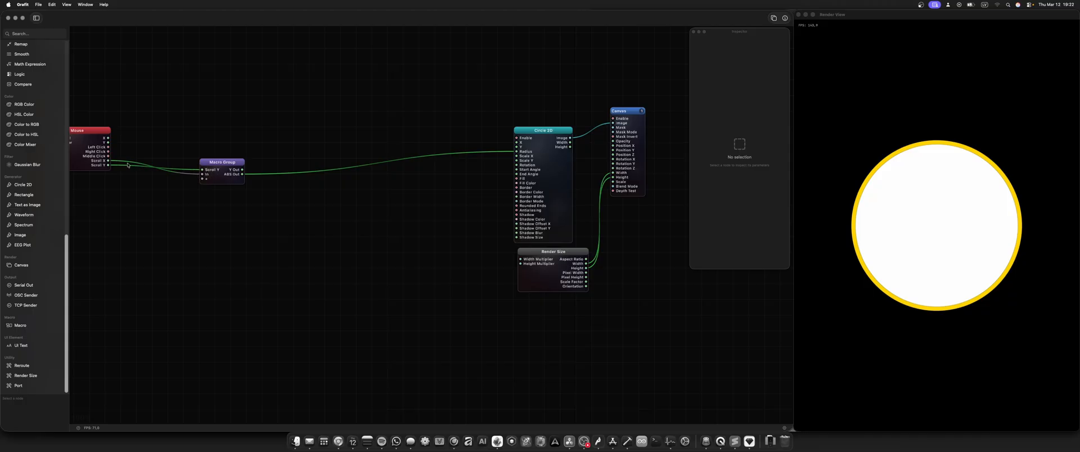
double_click(223, 183)
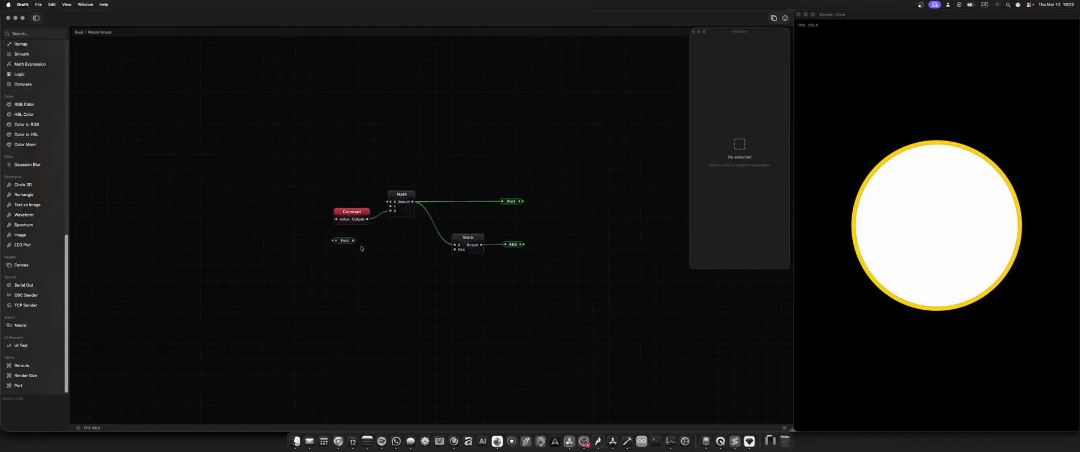
left_click_drag(353, 242, 390, 211)
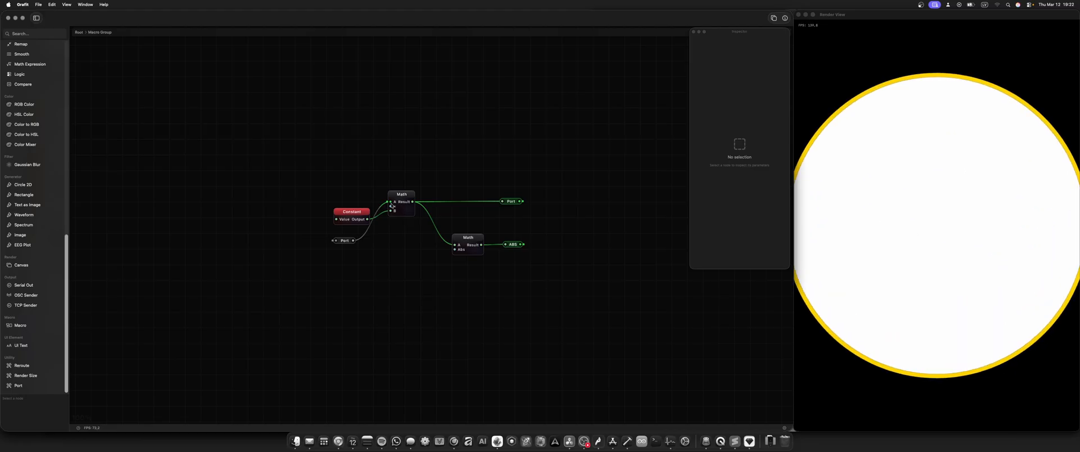
mouse_move(388, 206)
Step: Unpublish the first Math node's A input and the new port's input, moving that port above the Constant
left_click(347, 241)
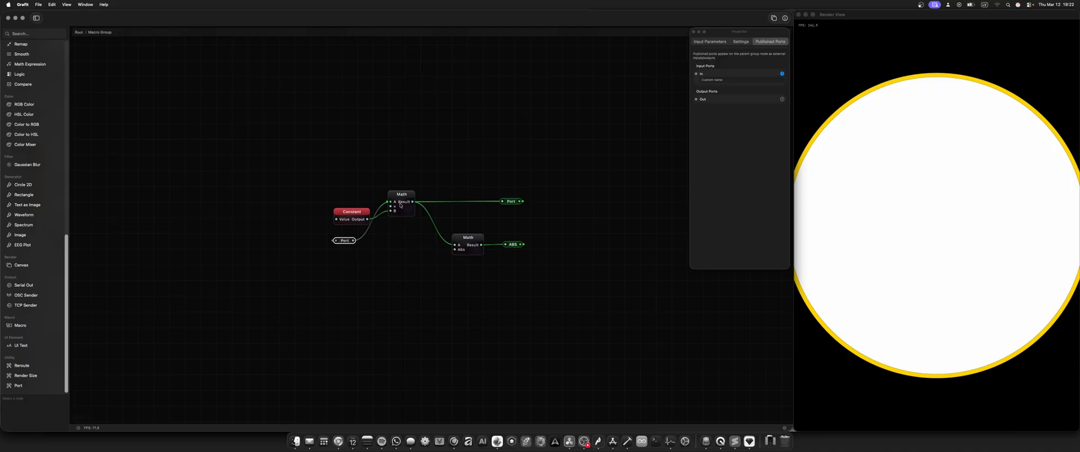
left_click(404, 195)
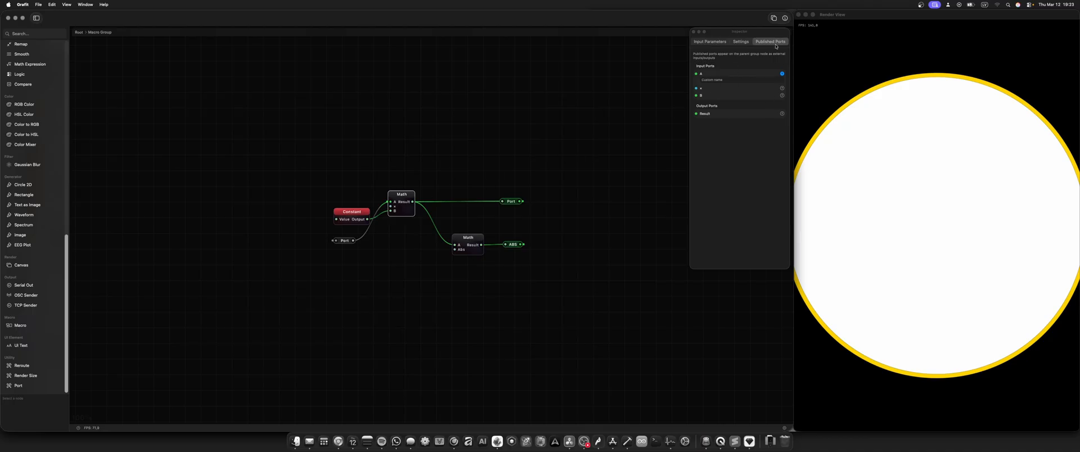
left_click(782, 74)
left_click_drag(340, 242, 322, 177)
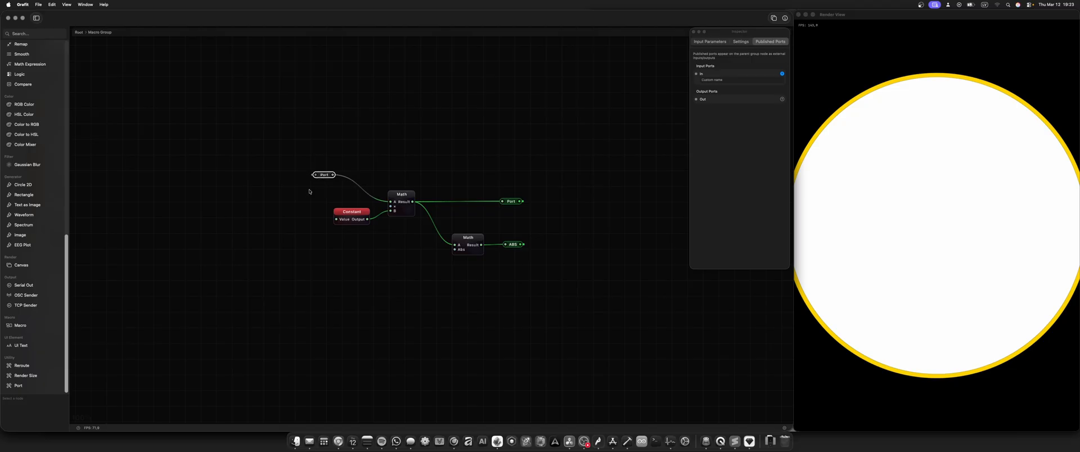
left_click(782, 75)
Step: Name the new input port X and set its type to Float
left_click(741, 42)
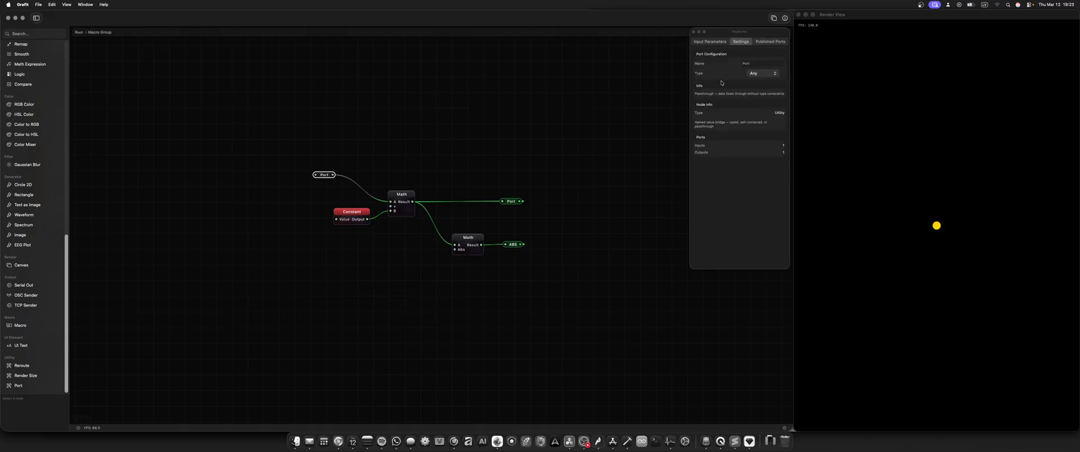
left_click(749, 65)
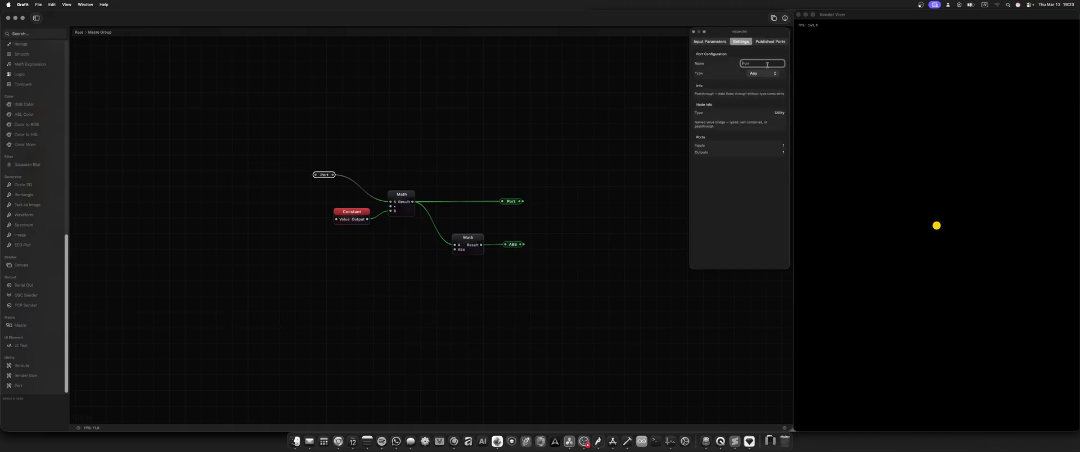
type("x")
left_click(763, 75)
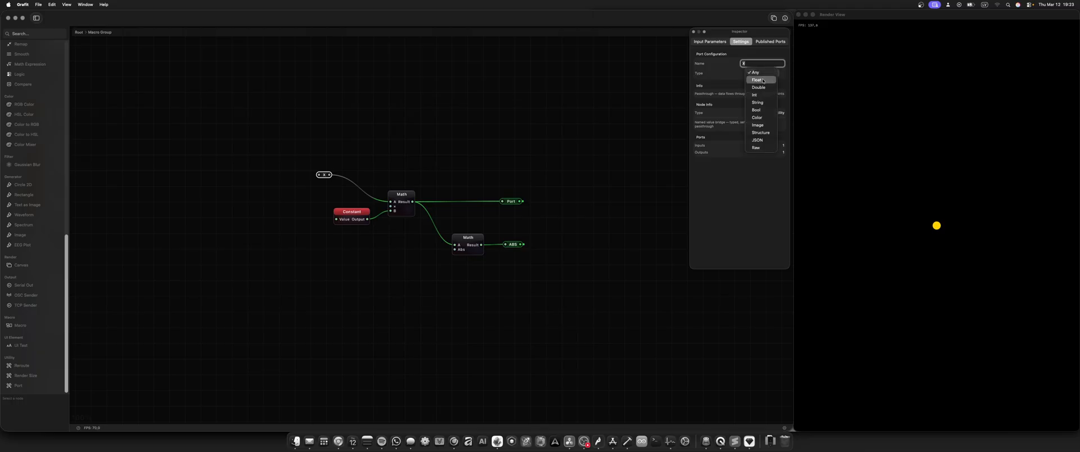
left_click(759, 82)
Step: Duplicate the X port directly below it and name the copy Y
left_click_drag(344, 152, 324, 188)
key("super+d")
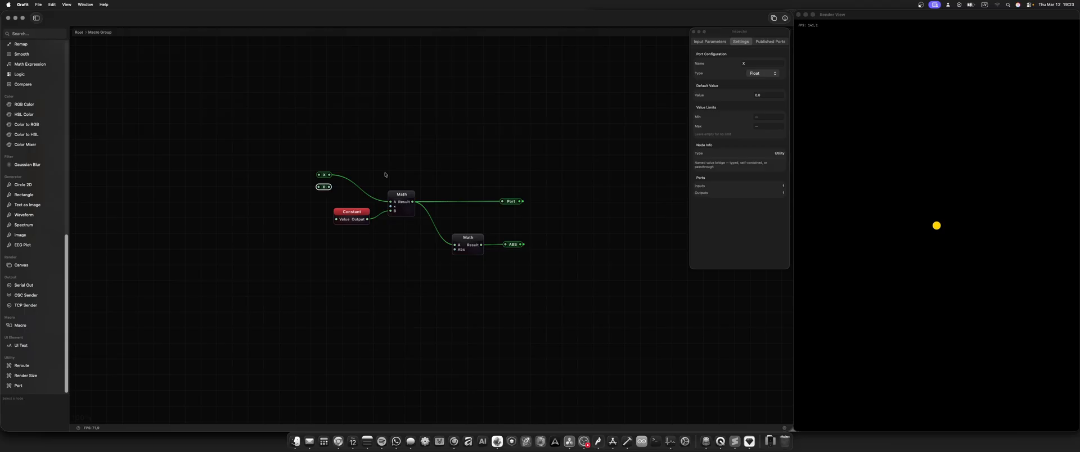
left_click(750, 64)
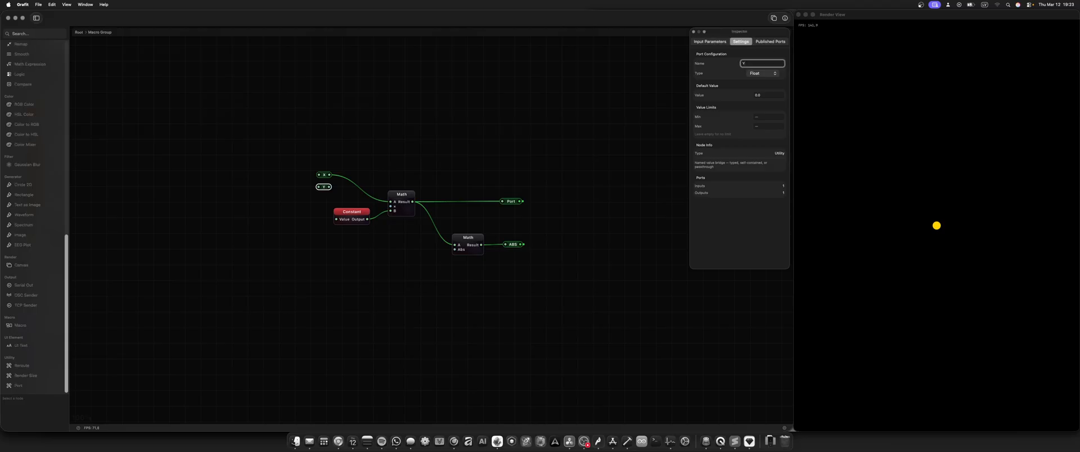
Step: Publish the inputs of the Y and X ports, and reorder the macro group's inputs at root level so X In comes first
left_click(782, 42)
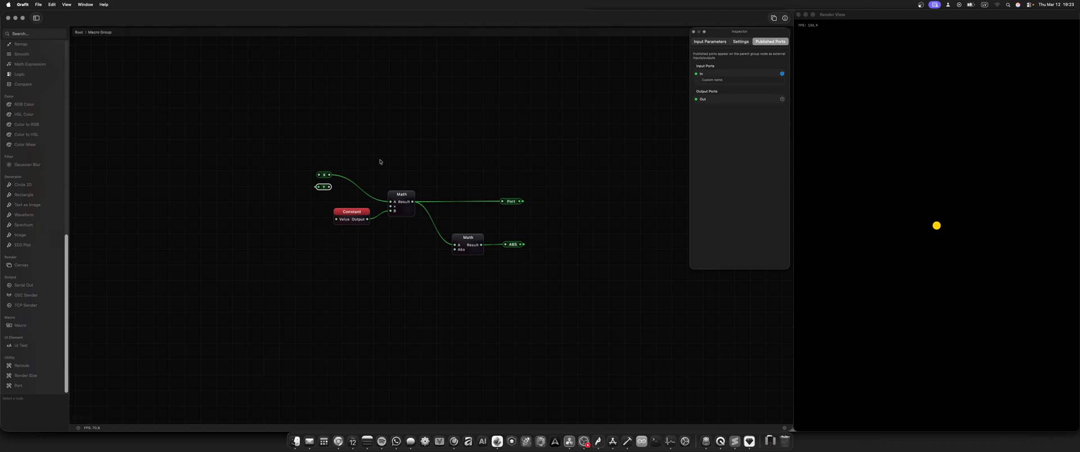
left_click(320, 177)
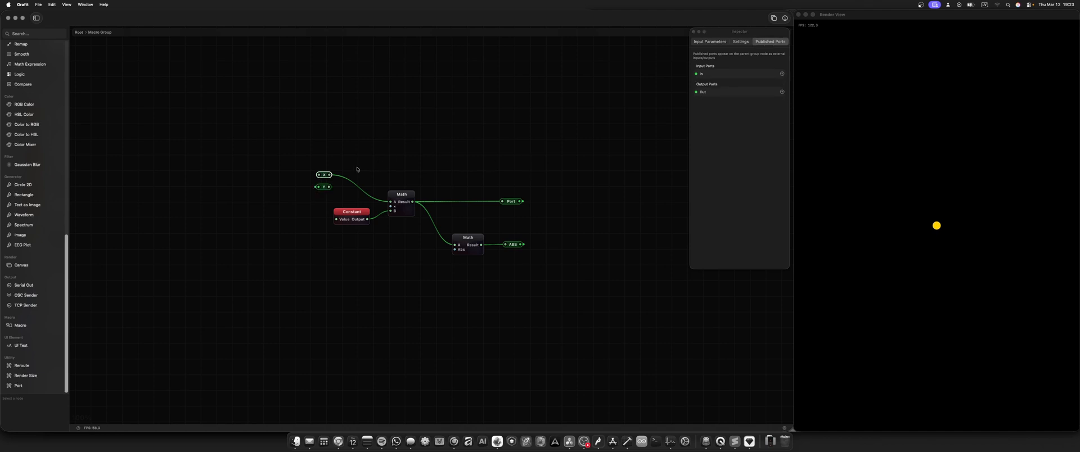
left_click(782, 73)
left_click(75, 32)
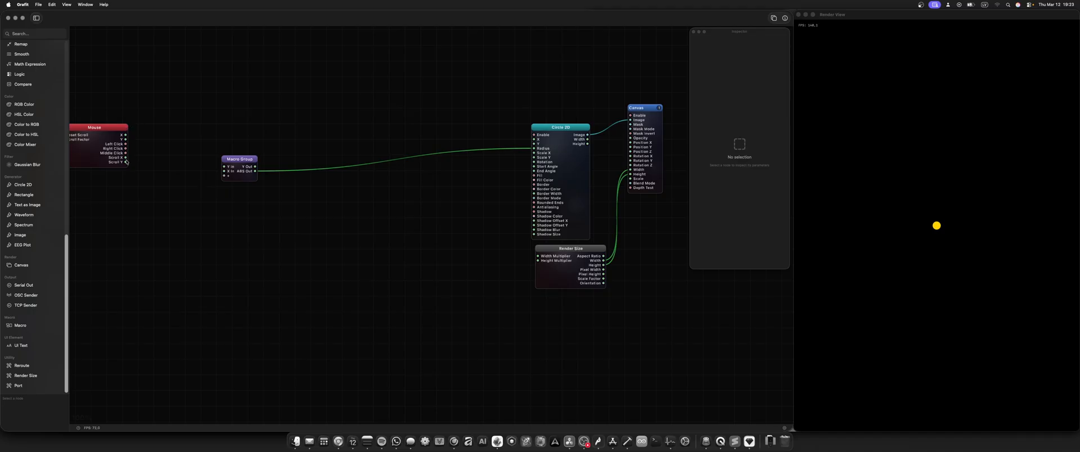
left_click(237, 160)
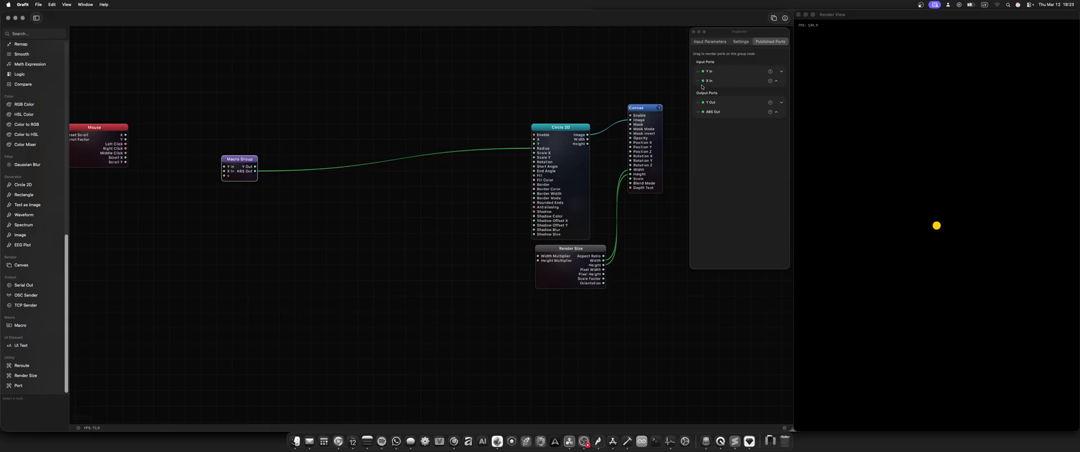
left_click_drag(700, 81, 702, 72)
Step: Connect Mouse Scroll X to X In and Scroll Y to Y In, and test by scrolling over the render view
left_click_drag(124, 160, 221, 167)
left_click_drag(125, 162, 225, 171)
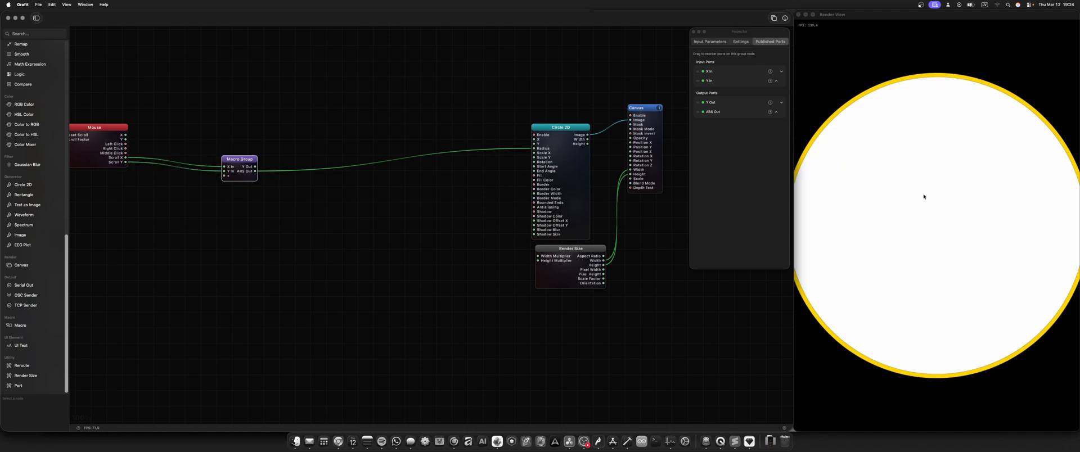
scroll(918, 201, "down", 10)
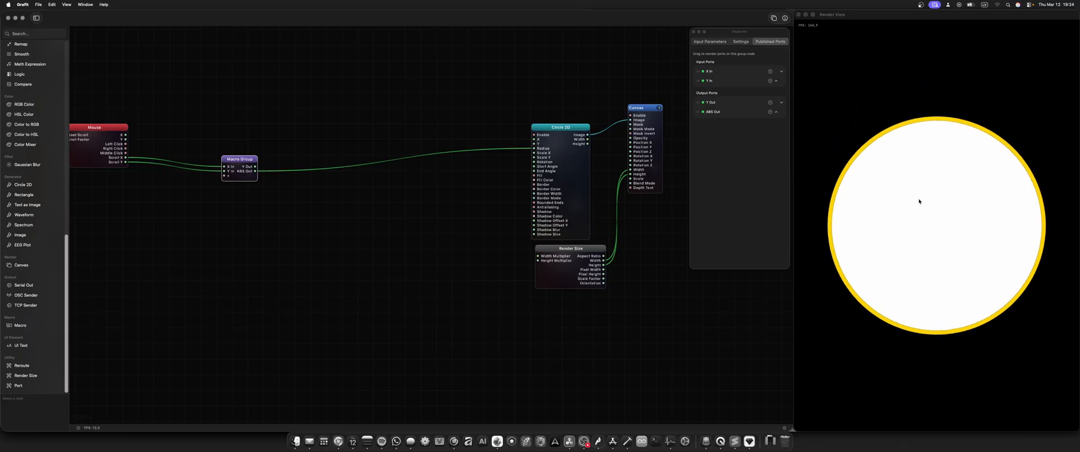
scroll(920, 201, "up", 3)
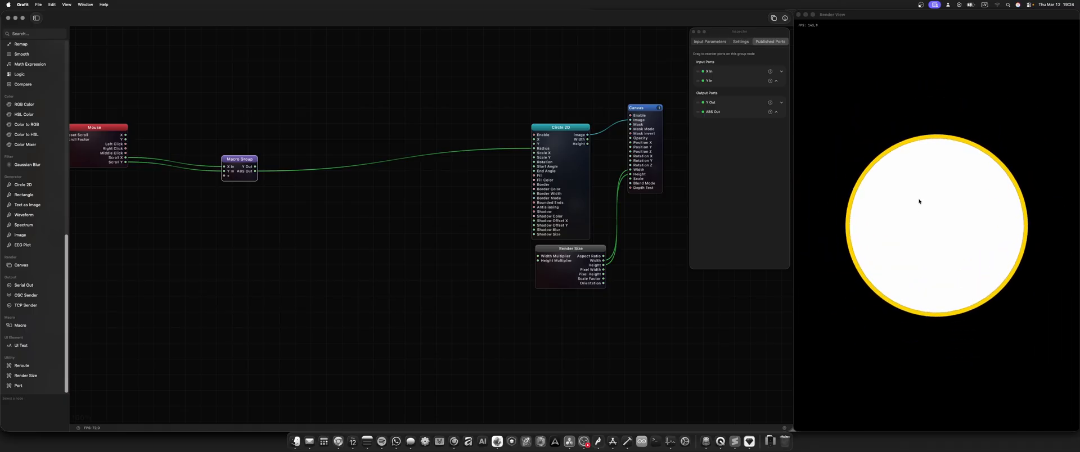
scroll(920, 202, "down", 6)
scroll(919, 201, "up", 5)
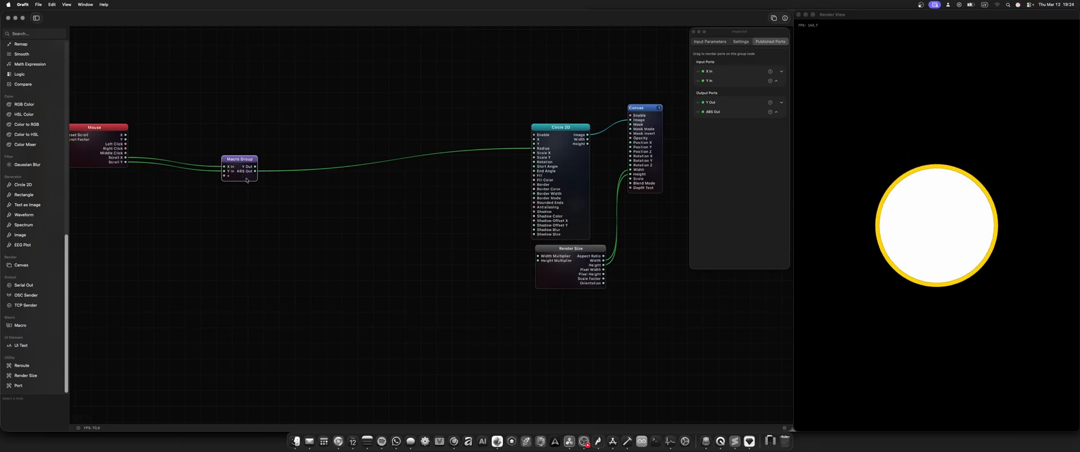
Step: Inside the macro group, place a copy of the first Math node above it and wire the Y port to its A input
double_click(245, 180)
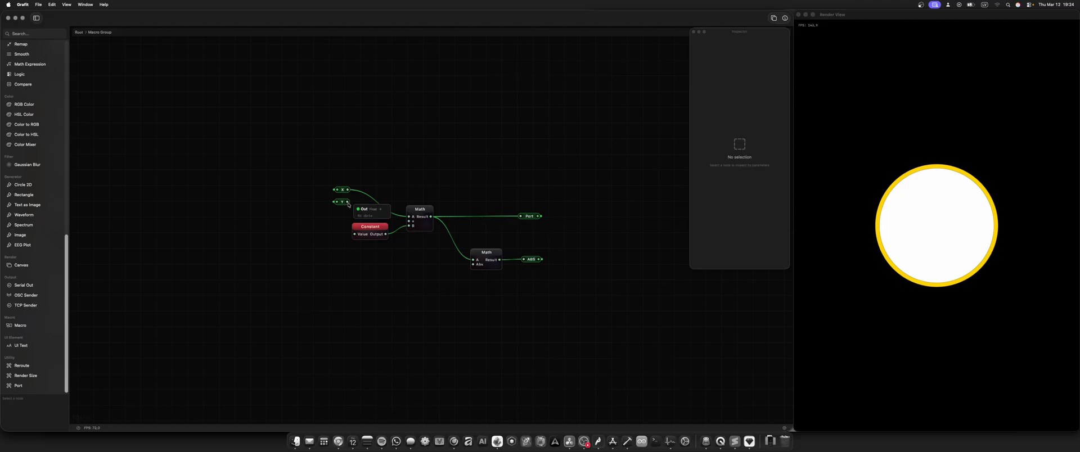
left_click(416, 216)
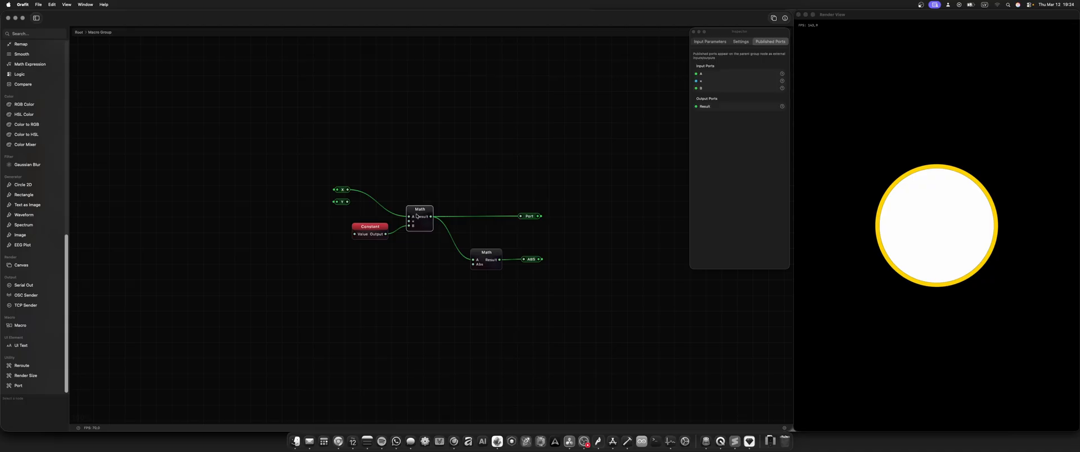
key("super+v")
mouse_move(422, 192)
left_mouse_down()
mouse_move(426, 170)
mouse_move(431, 245)
mouse_move(425, 179)
left_mouse_up()
left_click_drag(348, 201, 410, 184)
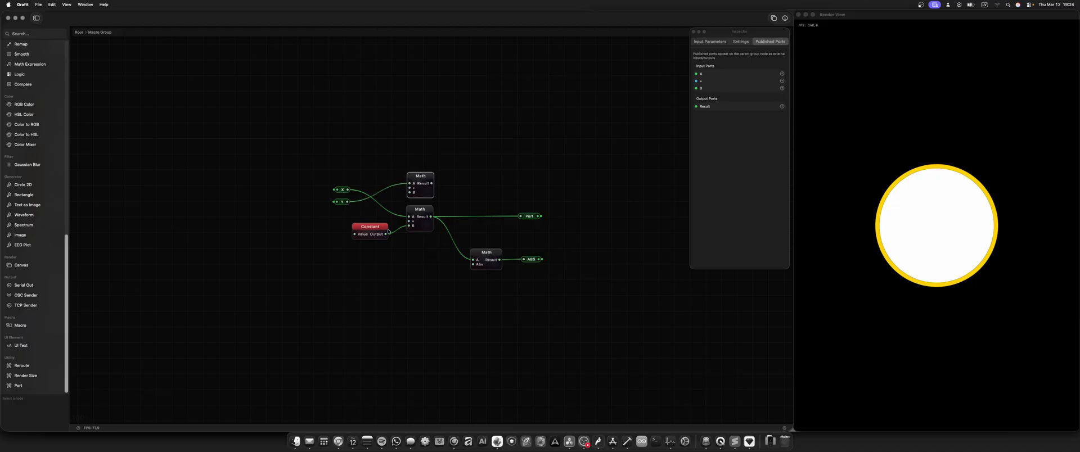
Step: Connect the Constant to the copied Math node's B and route its Result to the Y Out port
left_click_drag(388, 234, 405, 197)
left_click_drag(386, 235, 521, 216)
left_click(535, 218)
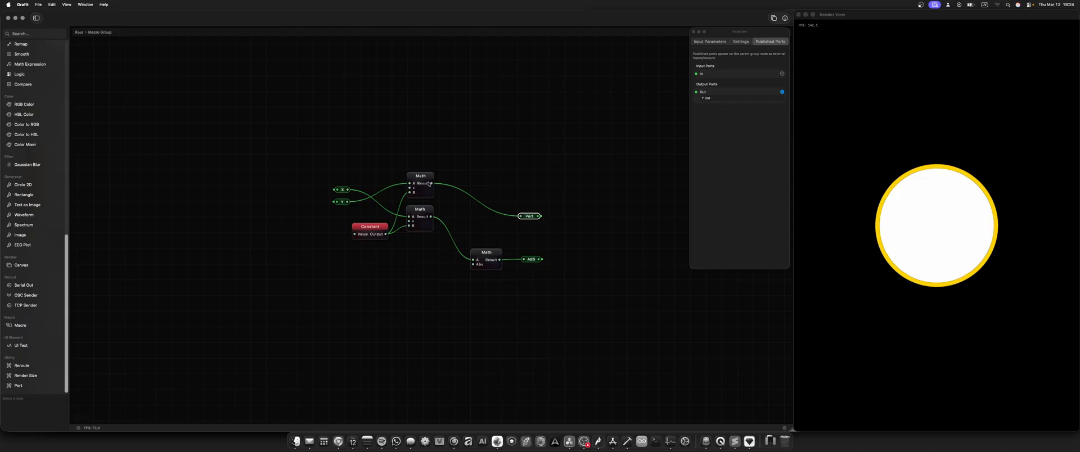
Step: Return to the root level and connect the macro group's Y Out to the Circle 2D Border Width
left_click(78, 32)
mouse_move(274, 183)
left_click_drag(273, 183, 552, 210)
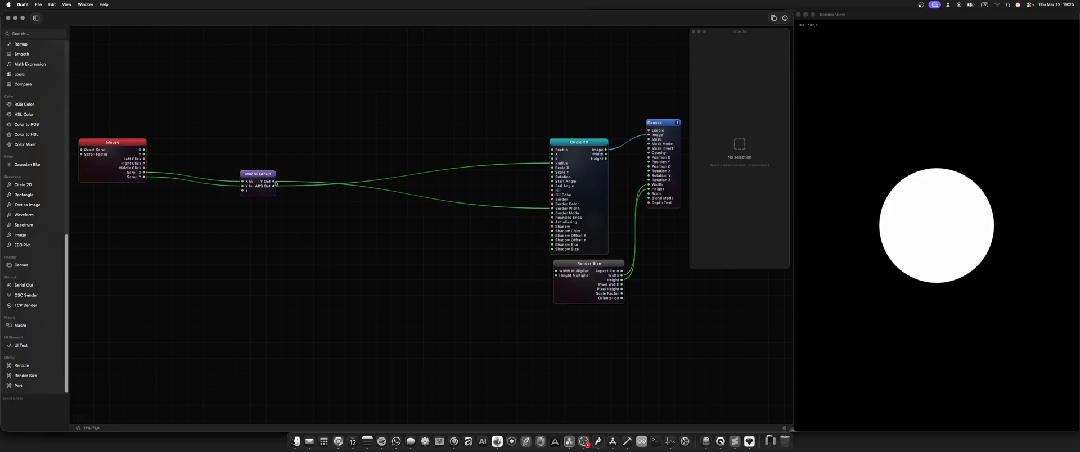
mouse_move(273, 182)
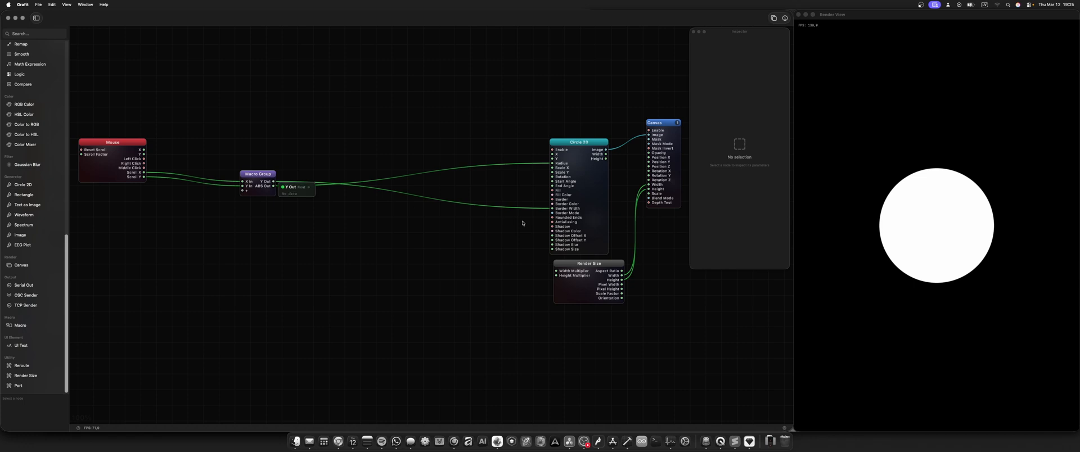
Step: Show the Circle 2D's input parameters and scroll along both axes over the render view to check Radius and Border Width
left_click(595, 210)
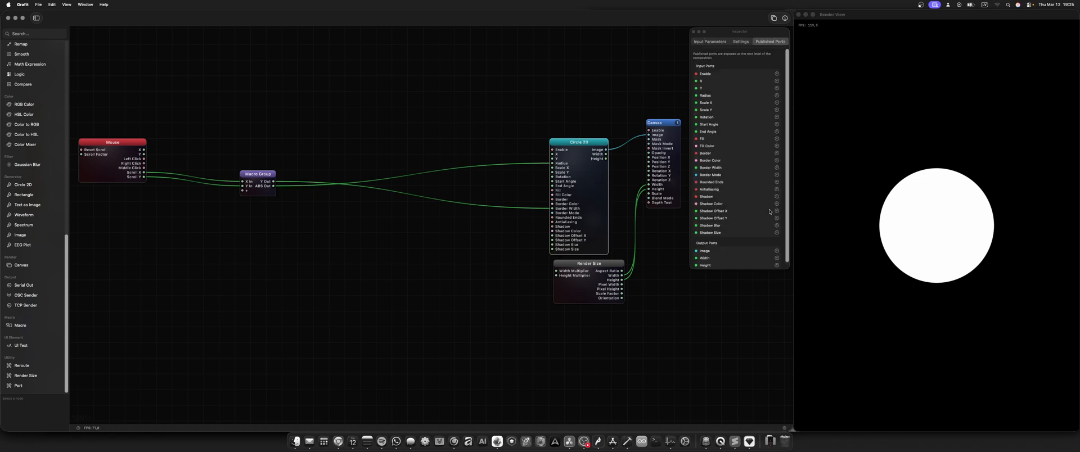
left_click(709, 42)
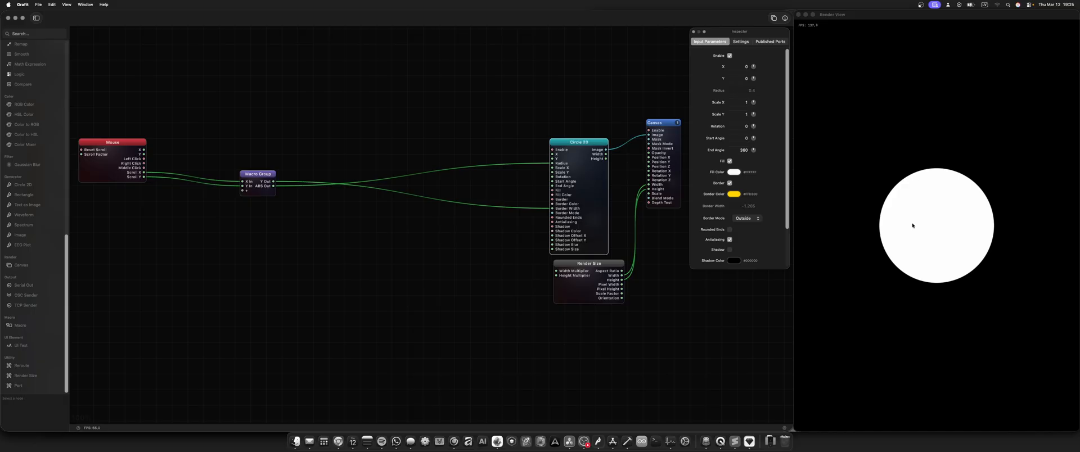
scroll(918, 224, "up", 10)
scroll(918, 224, "down", 6)
scroll(918, 224, "up", 5)
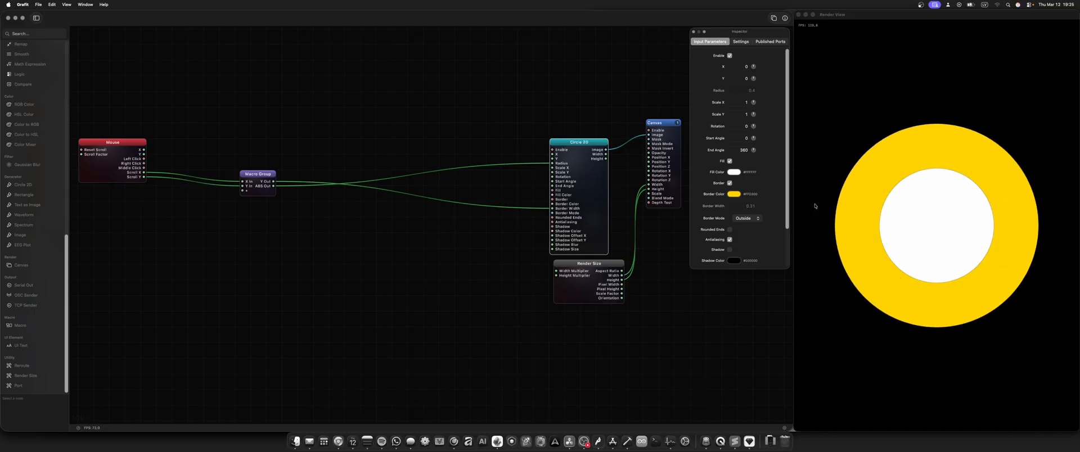
scroll(950, 211, "down", 5)
scroll(950, 211, "up", 12)
scroll(949, 212, "down", 7)
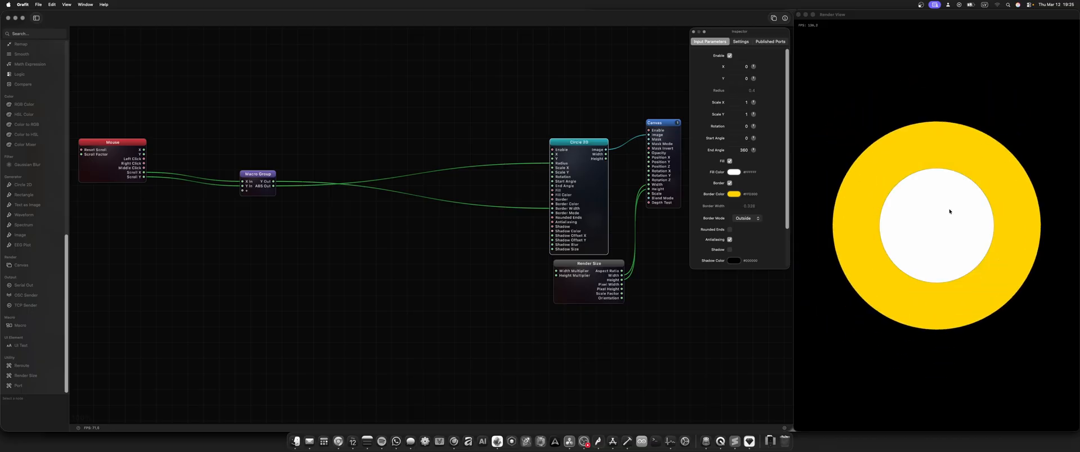
scroll(943, 204, "up", 8)
scroll(943, 204, "down", 10)
scroll(945, 198, "up", 4)
scroll(944, 198, "down", 2)
scroll(944, 198, "up", 2)
scroll(944, 197, "down", 2)
scroll(944, 198, "up", 8)
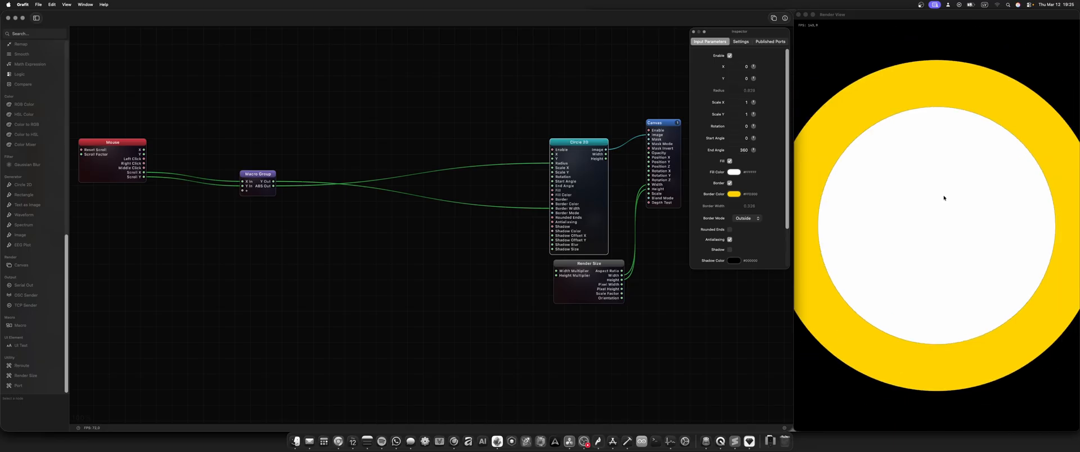
Step: Keep scrolling back and forth over the render view to examine how the circle's size and yellow border respond
scroll(944, 196, "down", 10)
scroll(944, 196, "down", 1)
scroll(944, 196, "up", 8)
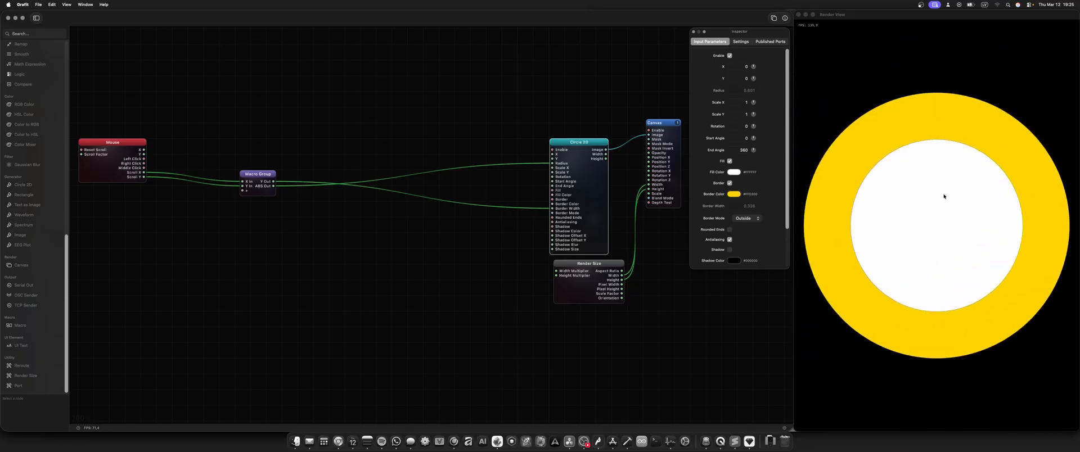
scroll(944, 196, "down", 3)
scroll(944, 196, "up", 6)
scroll(944, 196, "down", 2)
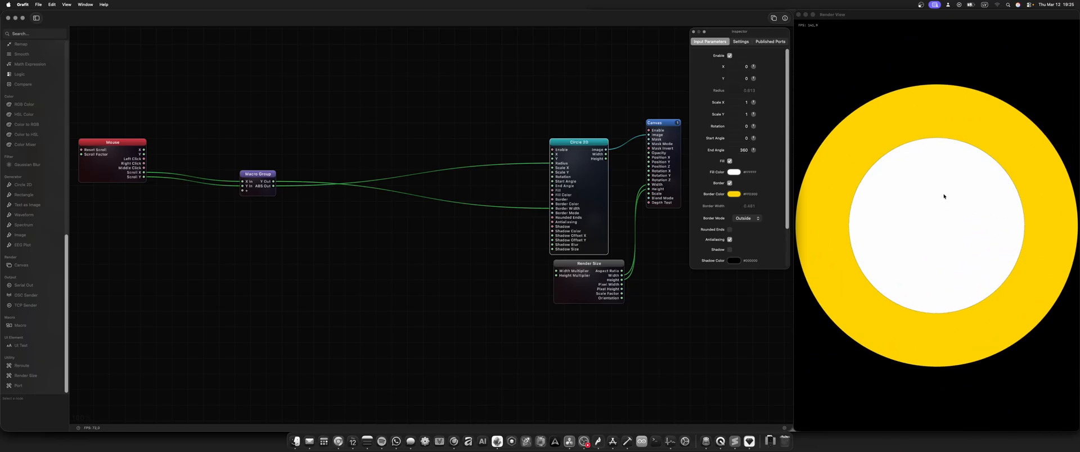
scroll(944, 197, "down", 2)
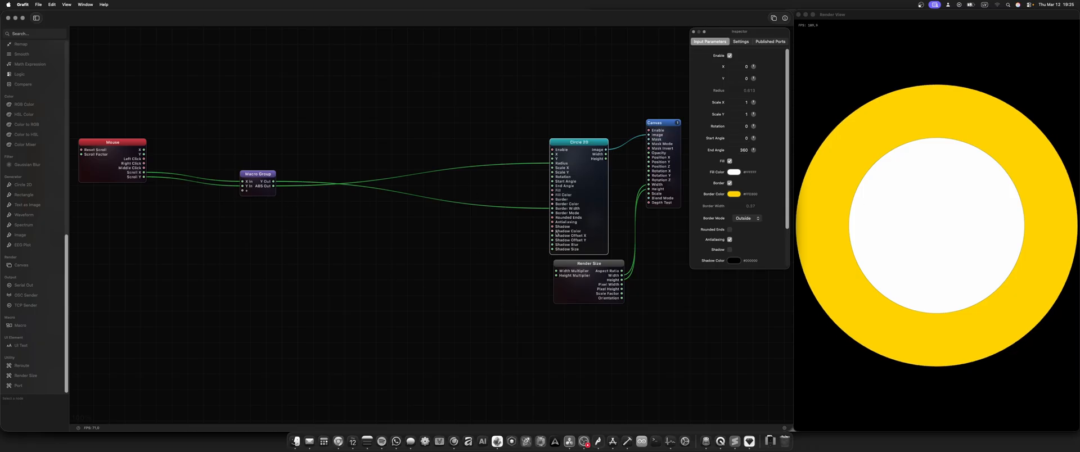
Step: Add a reroute point to each of the two wires between the macro group and the Circle 2D, one above the other
double_click(462, 207)
left_click_drag(459, 206, 495, 189)
double_click(497, 166)
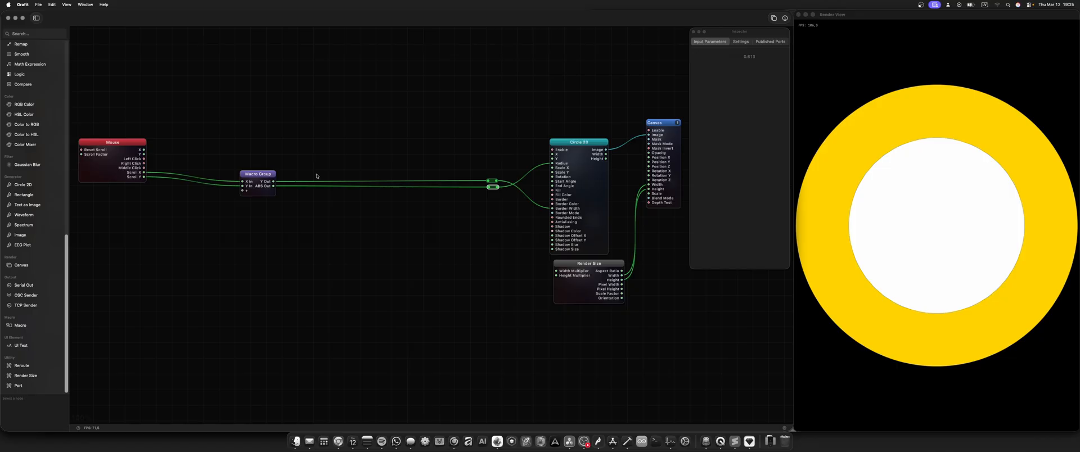
Step: Group the macro group, both reroutes and the Circle 2D into a new macro group and test it by scrolling over the render view
scroll(394, 277, "right", 5)
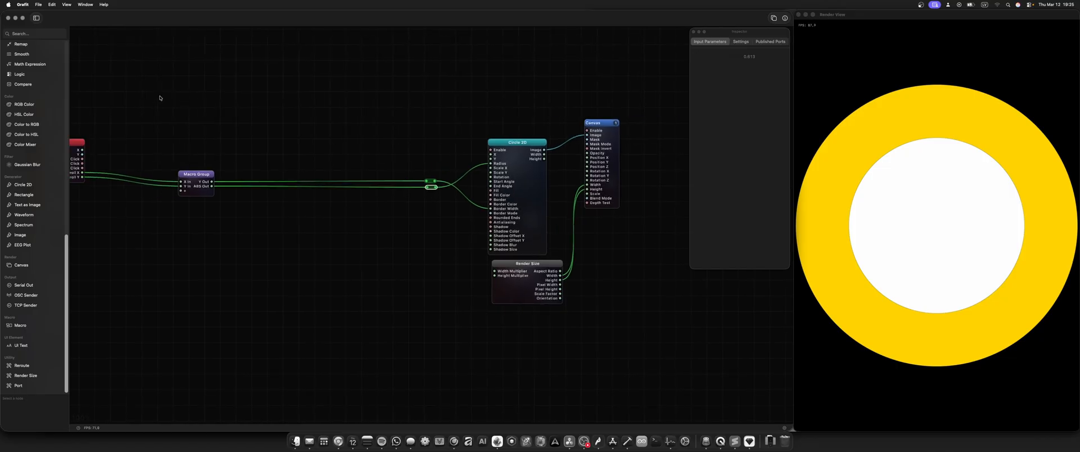
left_click_drag(152, 72, 529, 221)
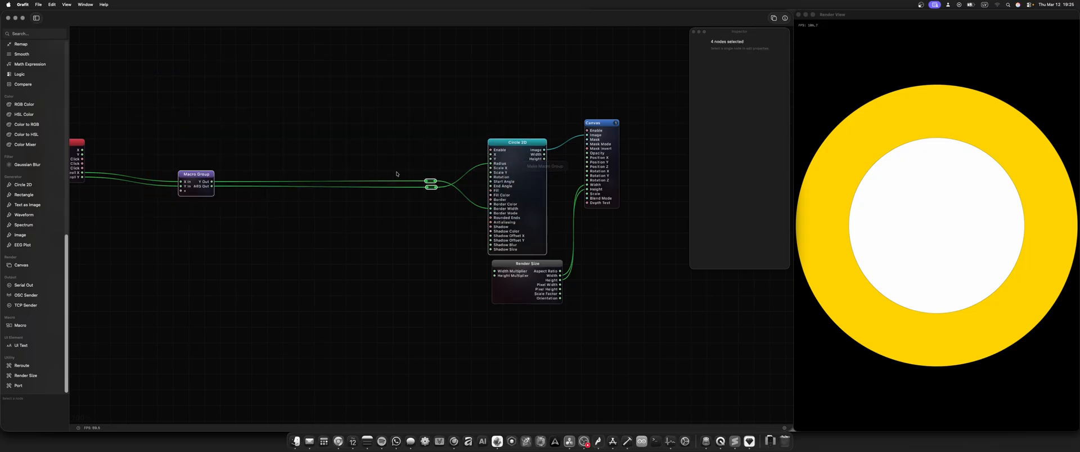
key("super+g")
scroll(984, 226, "up", 3)
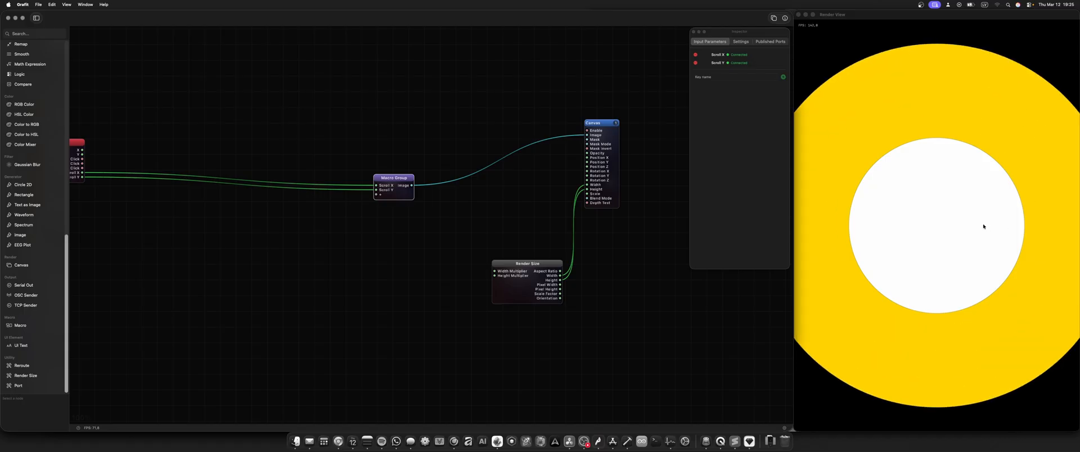
scroll(948, 220, "up", 5)
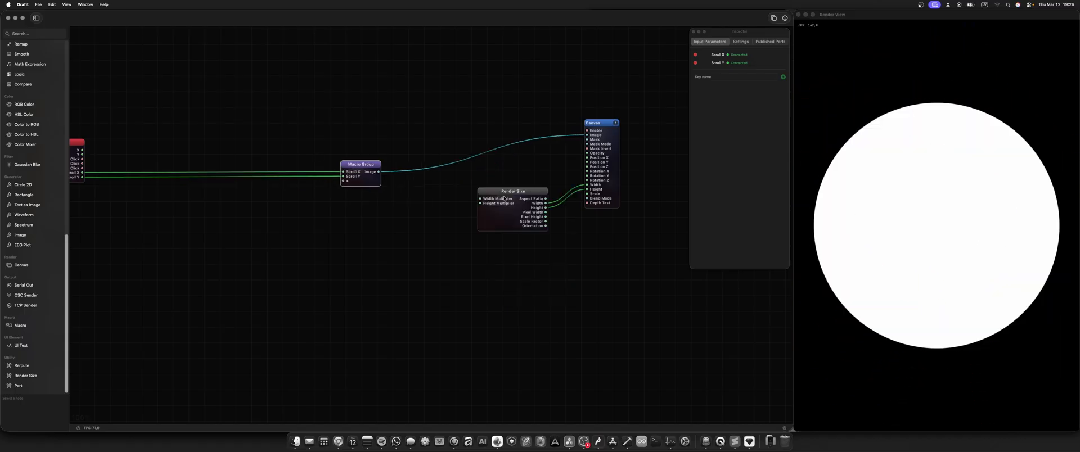
Step: Combine the new macro group and the Render Size node into one outer macro group and level it with the Mouse node's scroll outputs
left_click_drag(320, 142, 548, 263)
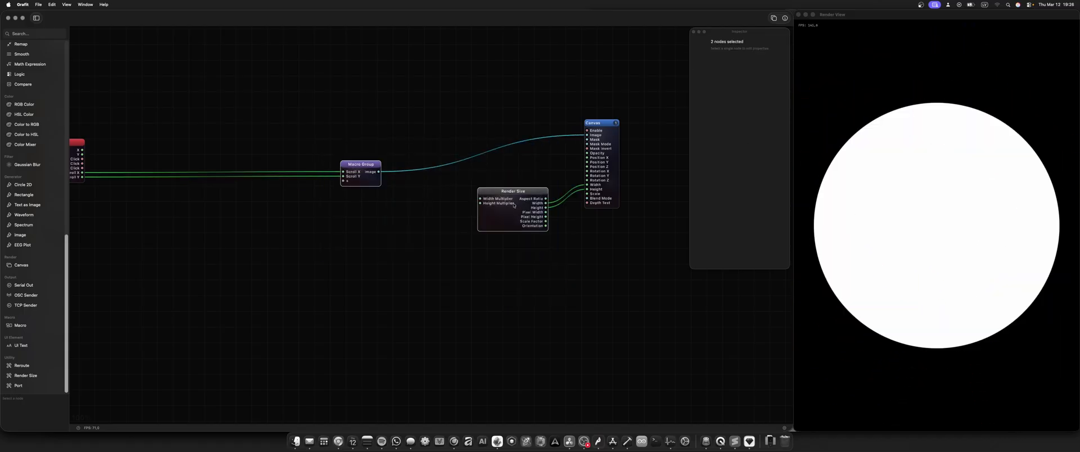
left_click(519, 201)
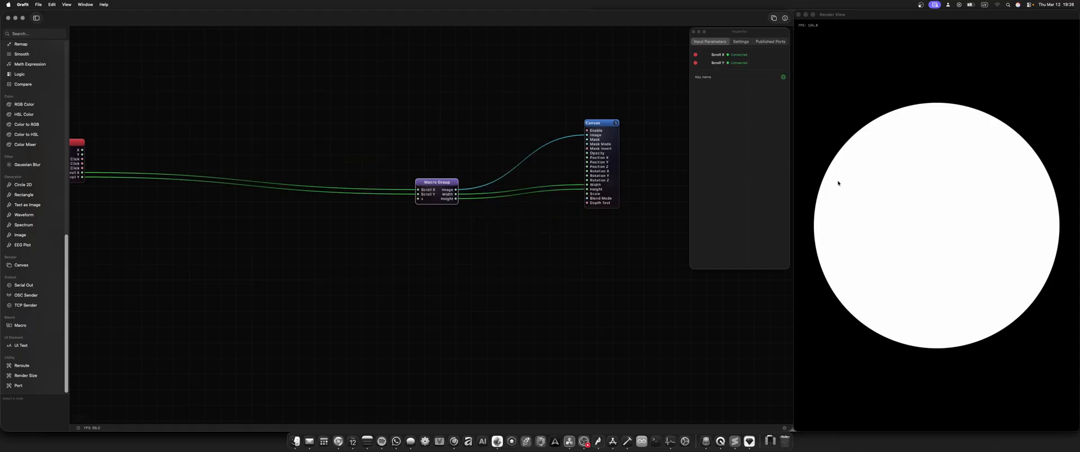
left_click_drag(447, 184, 449, 173)
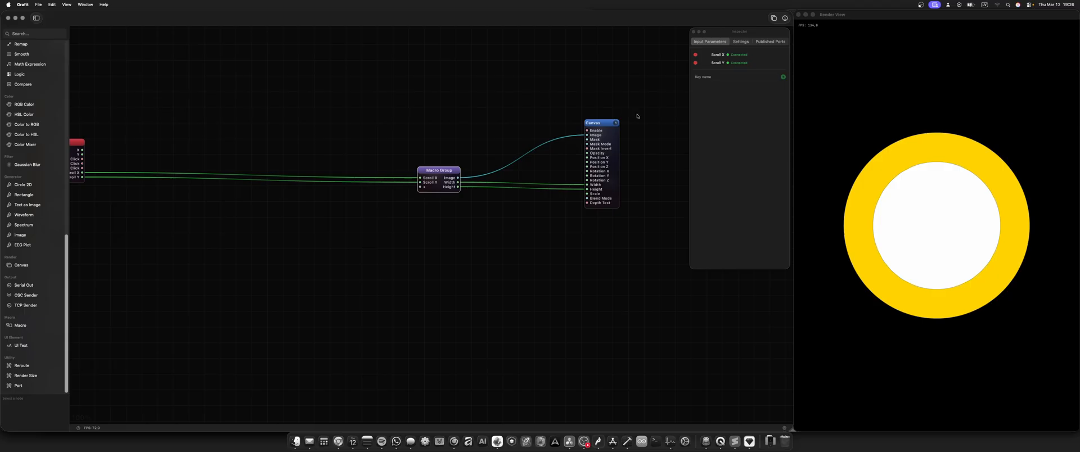
Step: Move the macro group and Canvas together beside the Mouse node, and place the Canvas close to the macro group
left_click_drag(639, 121, 384, 279)
scroll(426, 231, "right", 2)
scroll(465, 208, "left", 5)
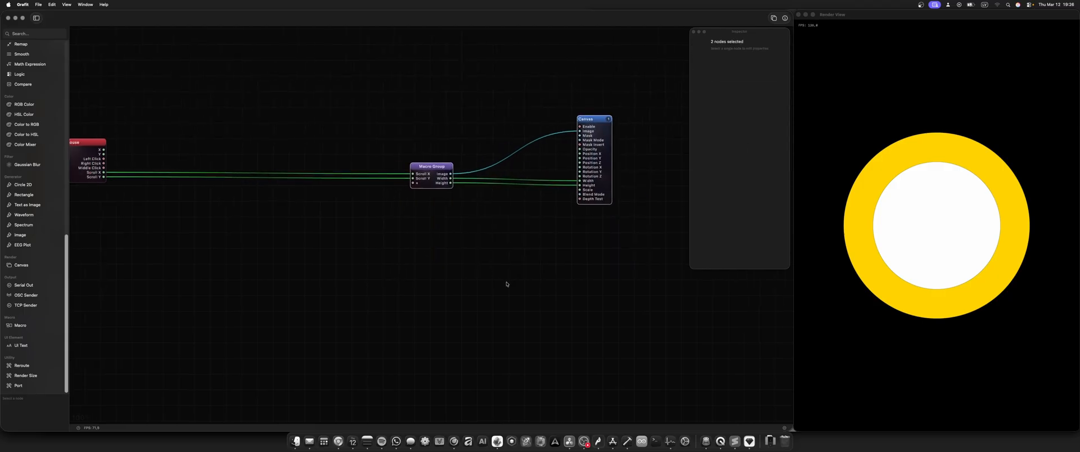
scroll(516, 181, "down", 1)
left_click_drag(494, 168, 216, 167)
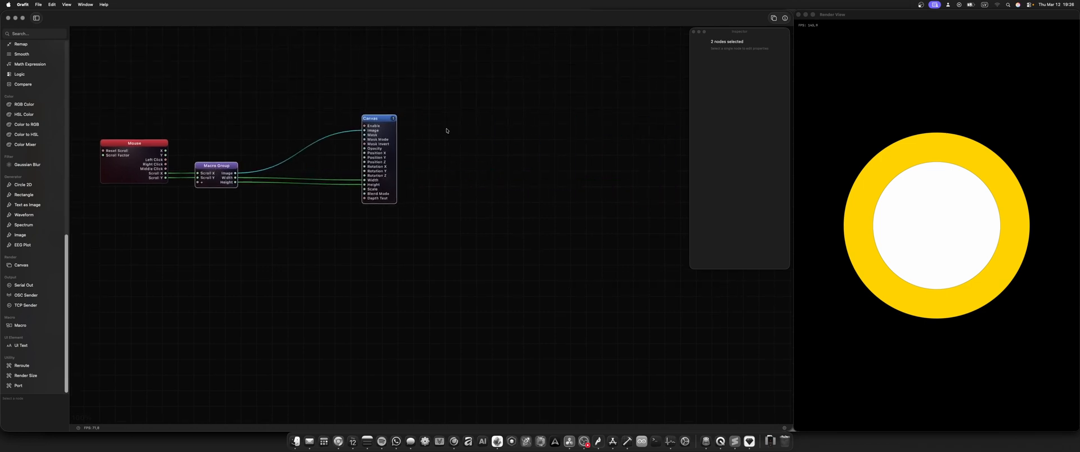
left_click(492, 148)
left_click_drag(391, 119, 450, 184)
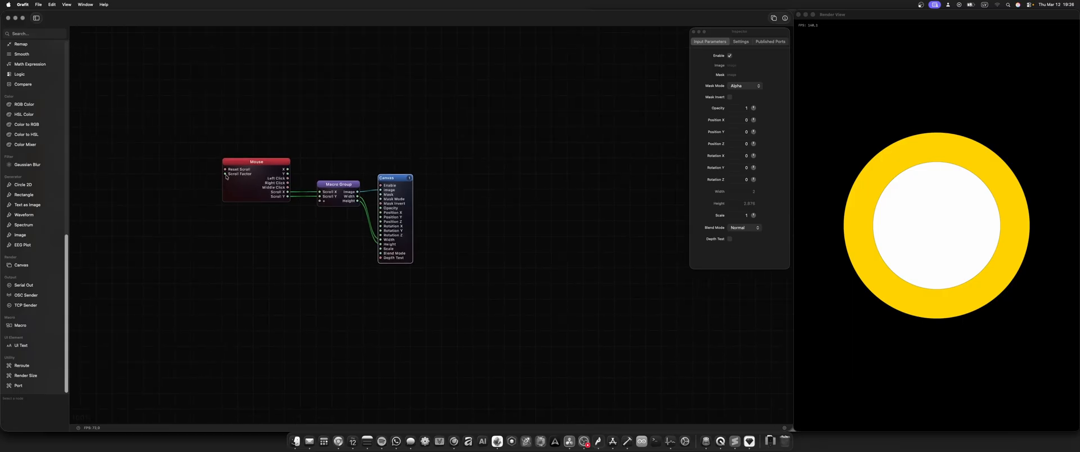
Step: Open the nested macro groups one by one down to the Math nodes, and go back to the outermost group's contents
double_click(337, 194)
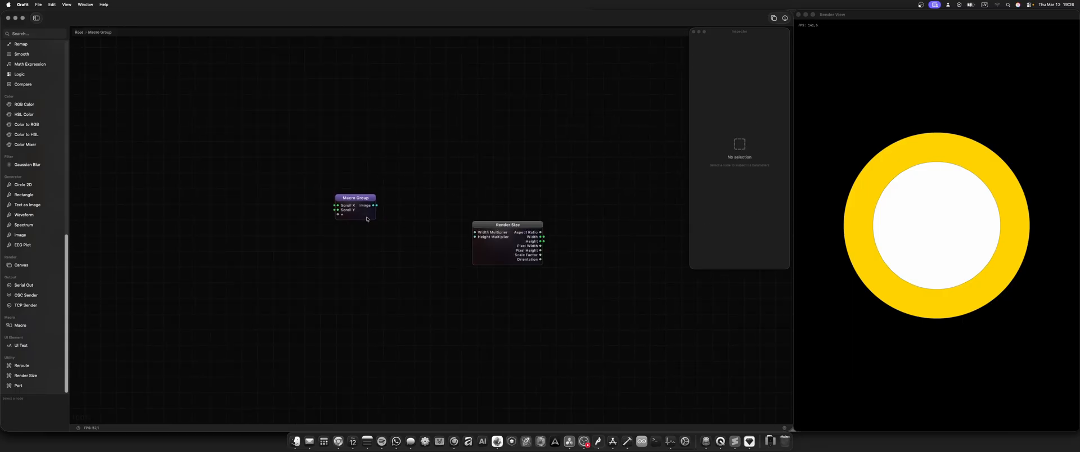
double_click(366, 214)
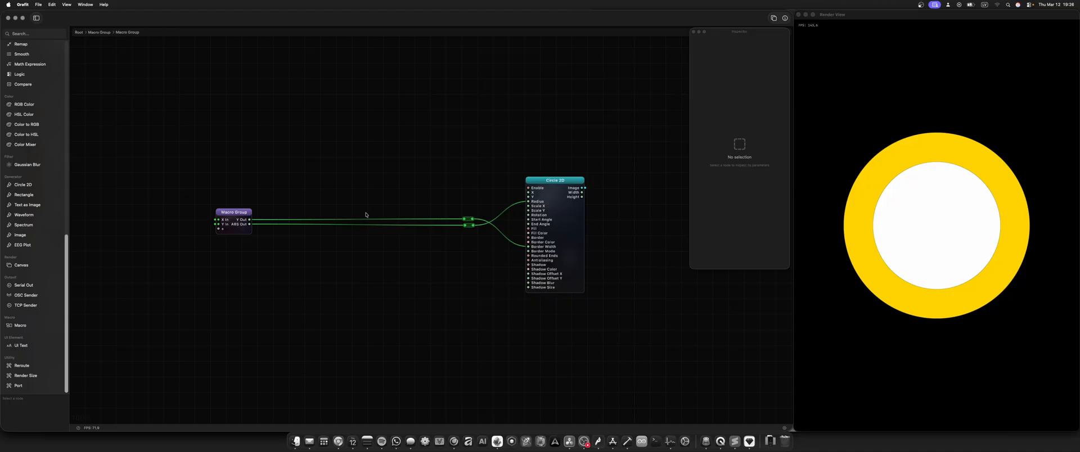
double_click(237, 231)
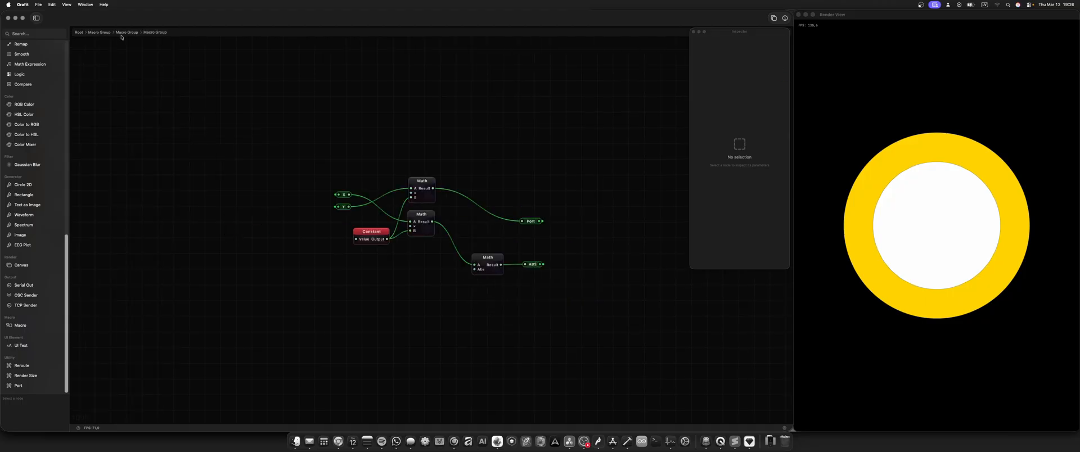
left_click(101, 33)
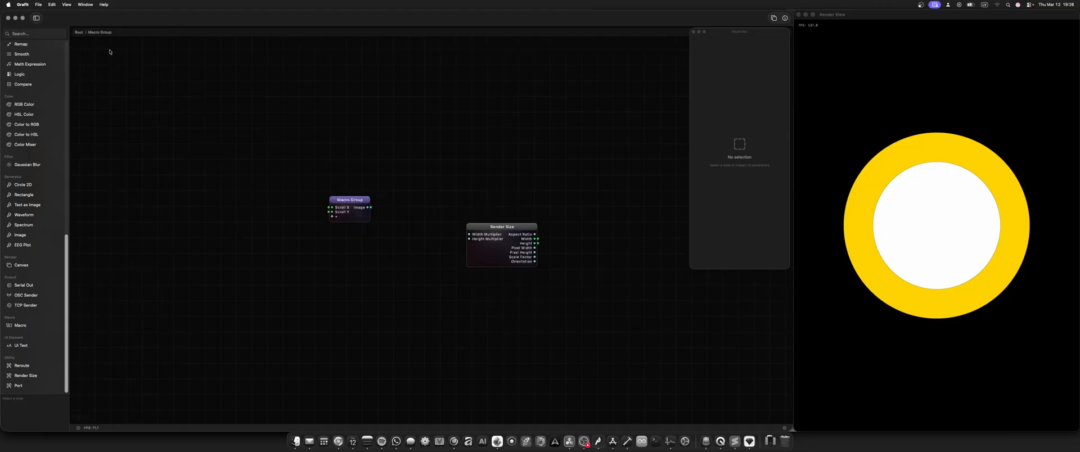
Step: Open the display name of the macro group beside Render Size for editing, and return to the root level
left_click(360, 206)
left_click(751, 41)
left_click(760, 63)
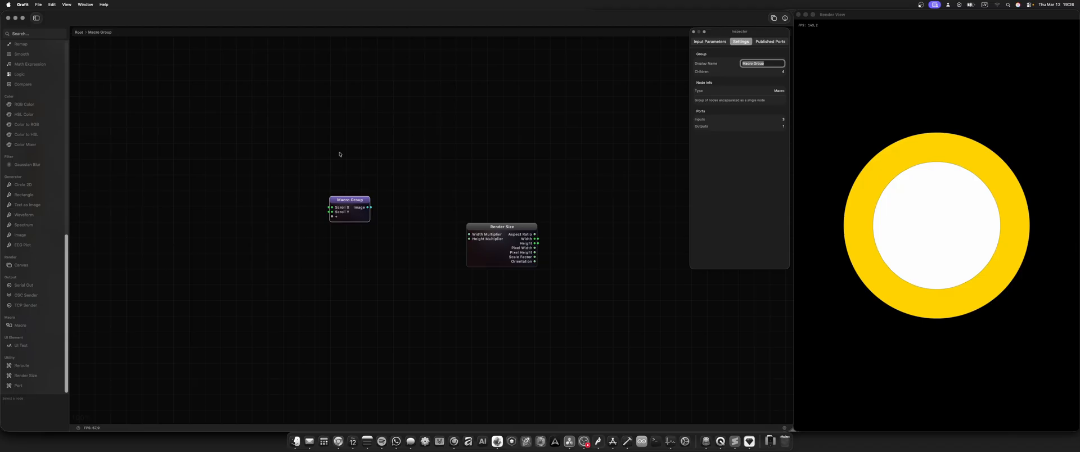
left_click(84, 32)
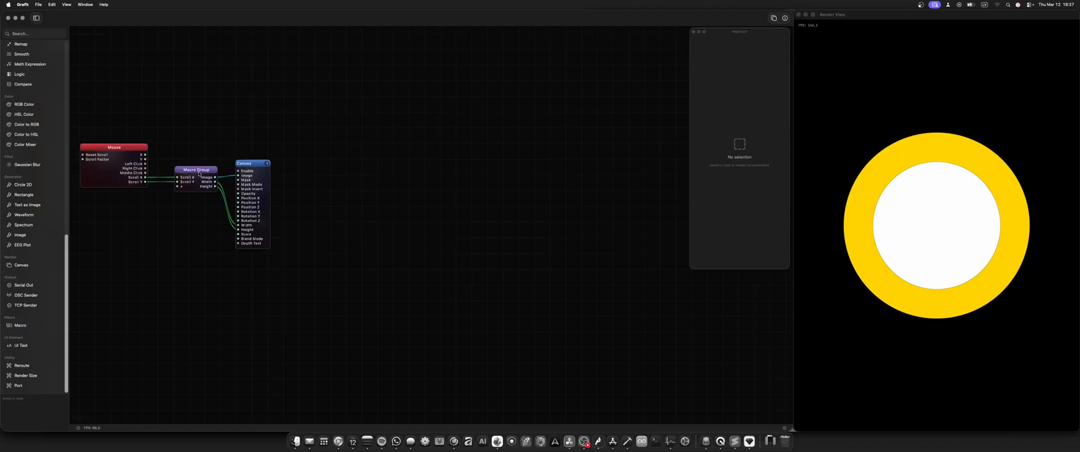
left_click_drag(348, 202, 569, 178)
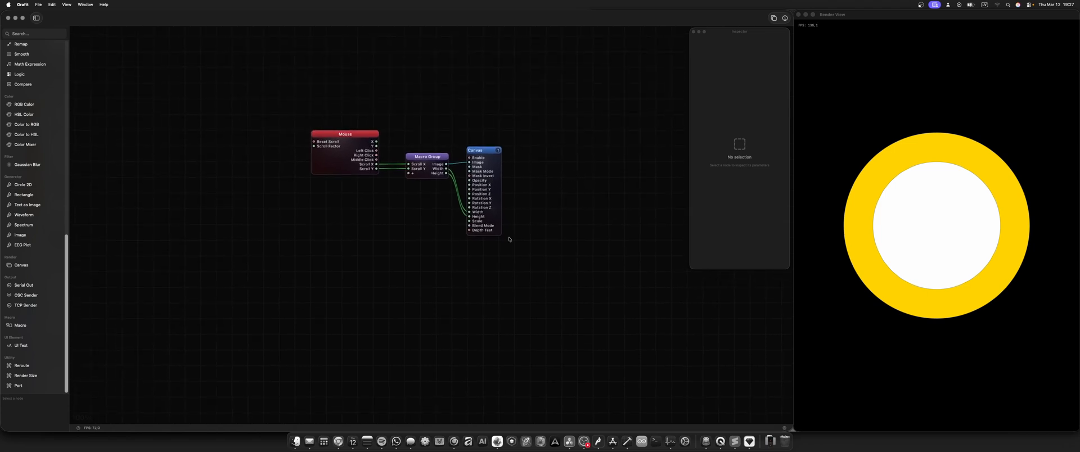
left_click_drag(610, 201, 552, 220)
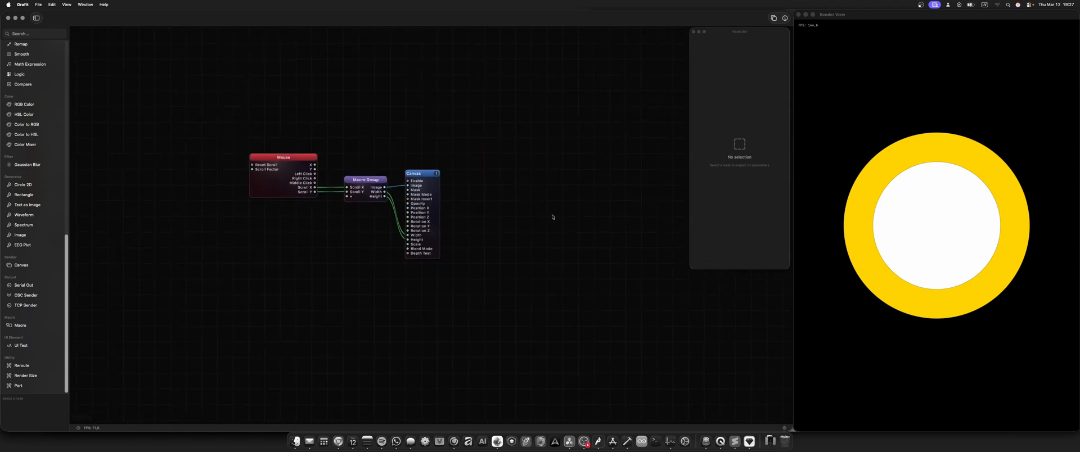